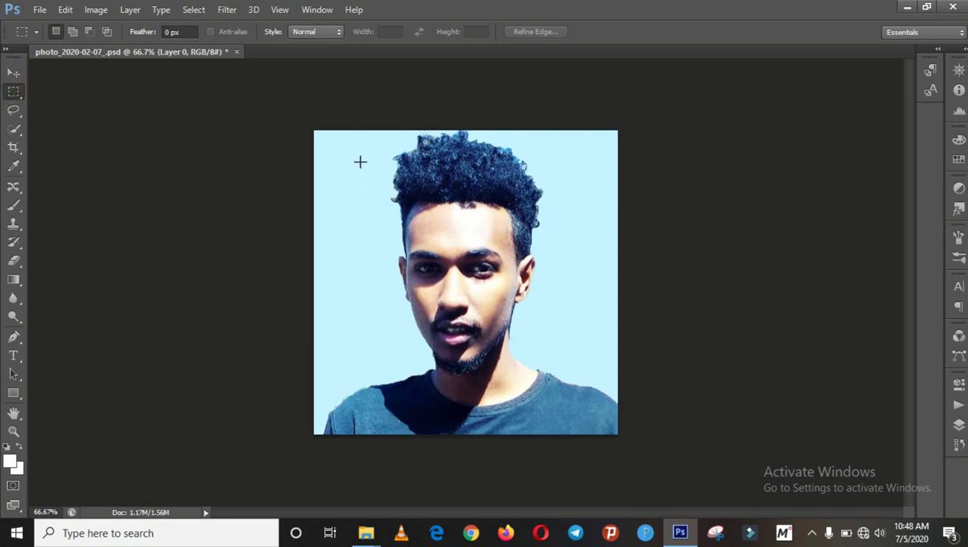
Step: Drag a rectangular marquee framing the man's head and shoulders in the portrait photo
mouse_move(359, 162)
left_mouse_down()
mouse_move(563, 418)
mouse_move(574, 381)
left_mouse_up()
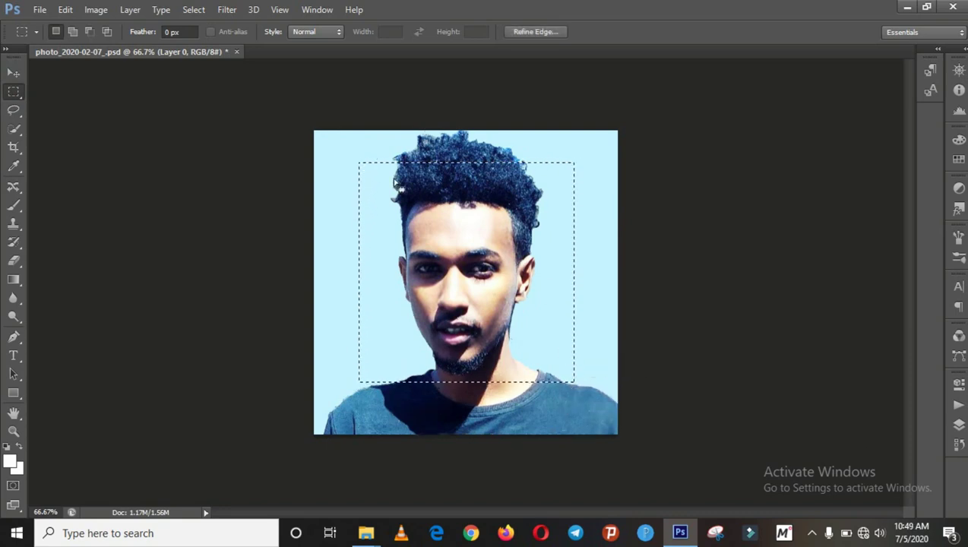
Step: Copy the selected portrait area and start a new document
left_click(66, 10)
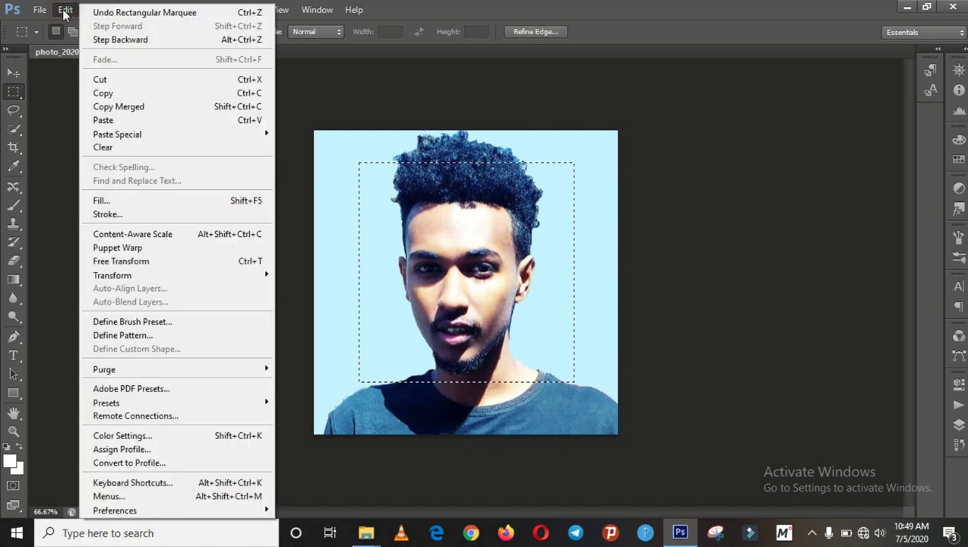
left_click(107, 94)
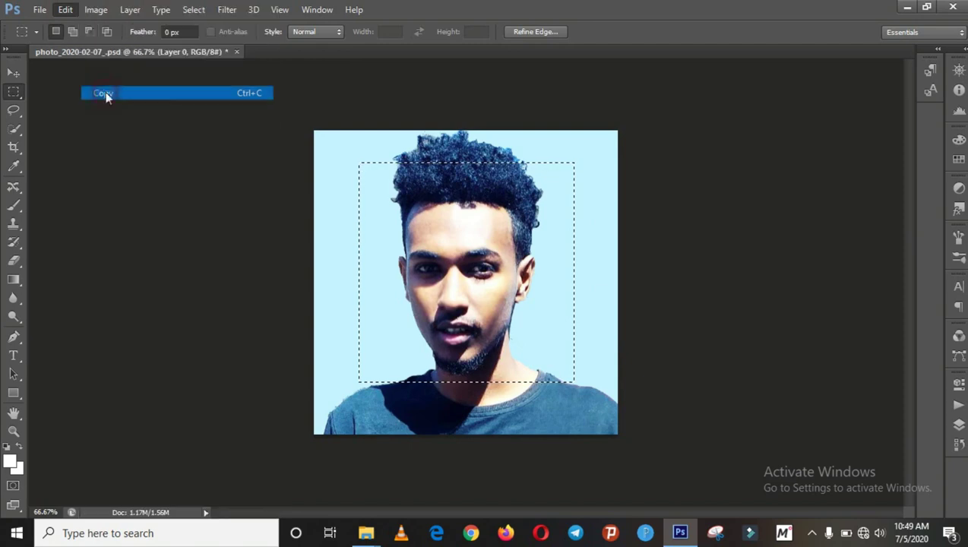
left_click(40, 10)
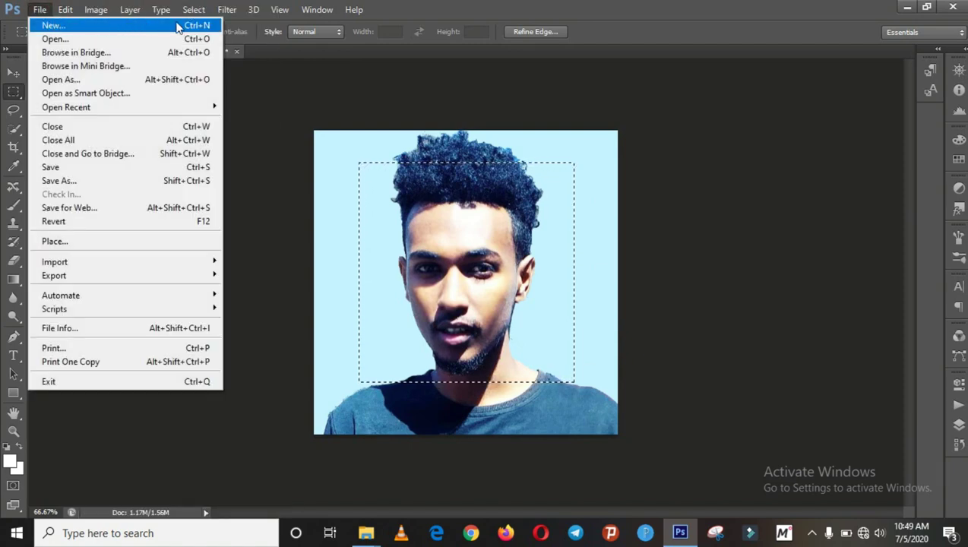
left_click(167, 27)
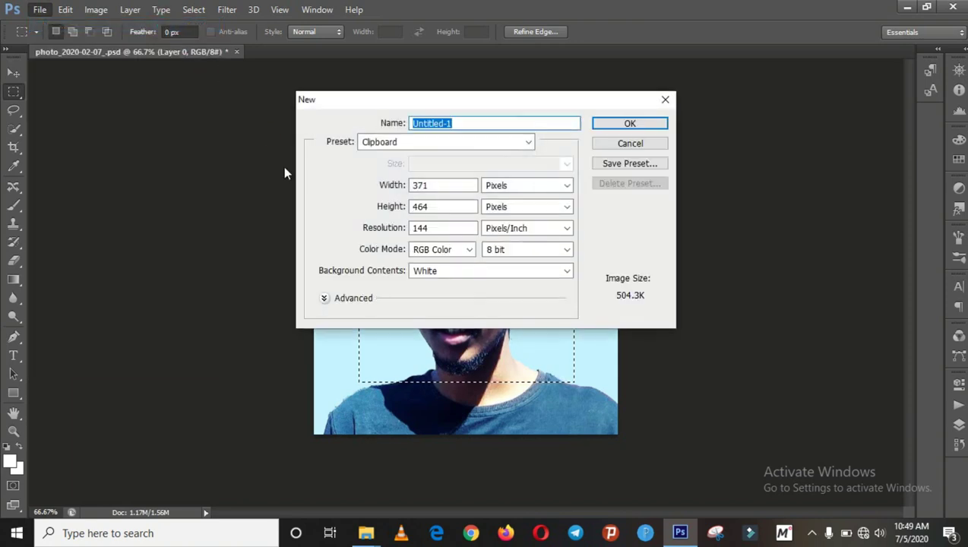
Step: Create the new blank document at 1280 × 720 px and 300 pixels/inch
double_click(433, 186)
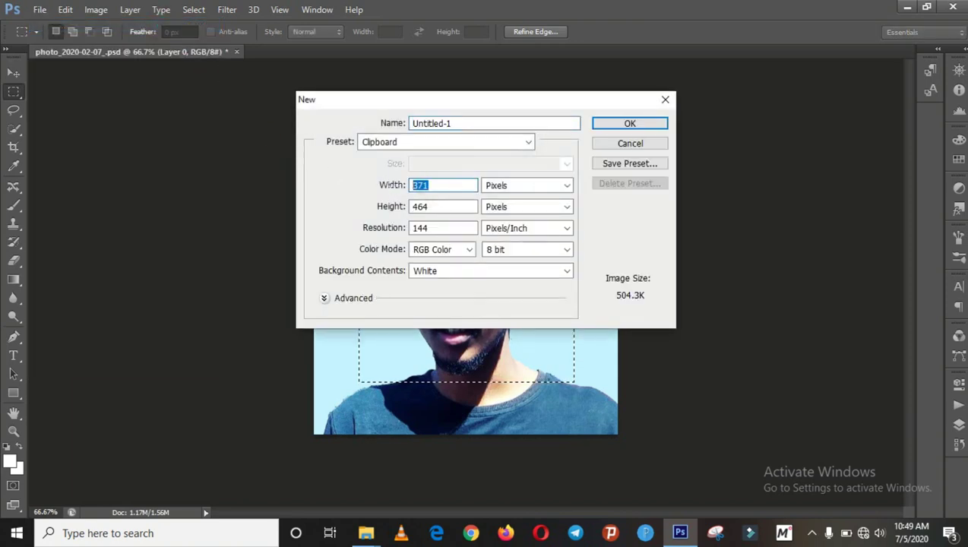
key("BackSpace")
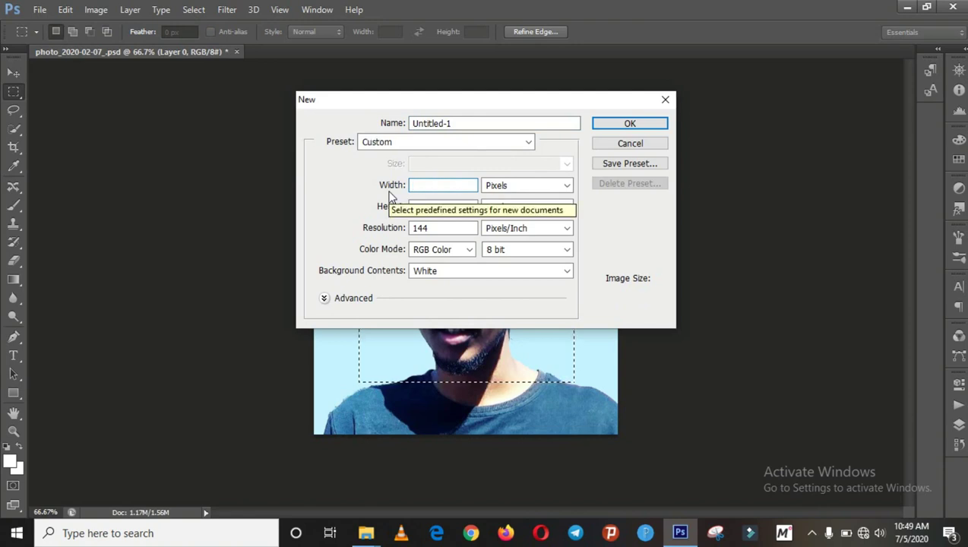
type("1280")
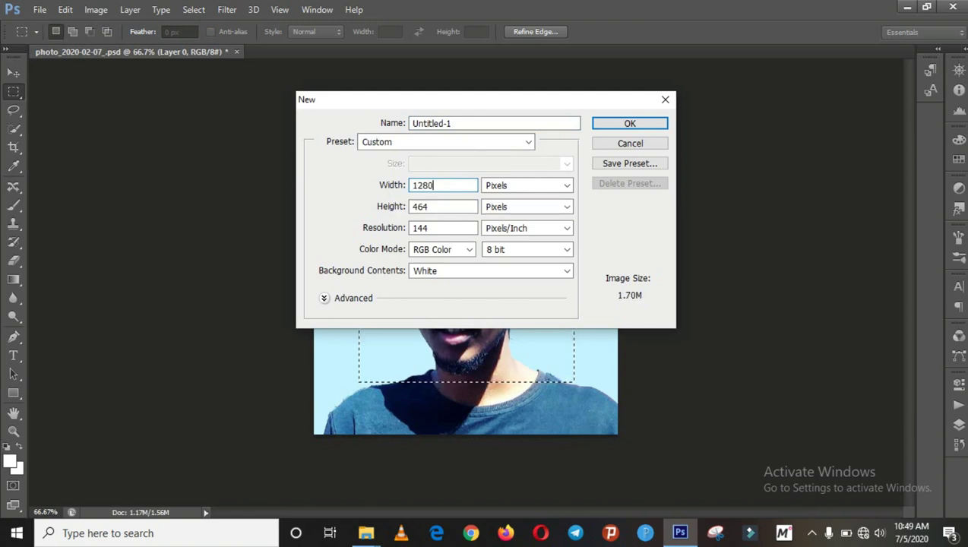
left_click(443, 206)
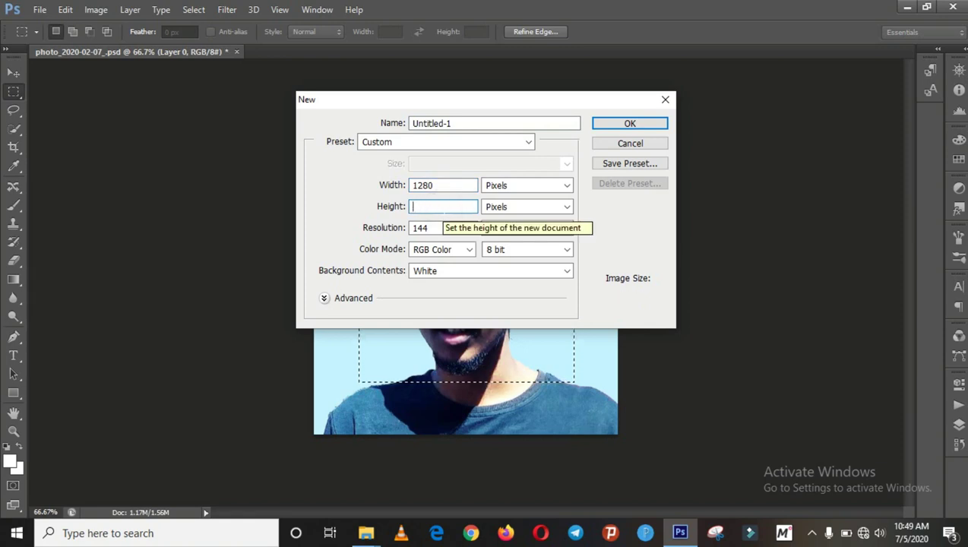
type("720")
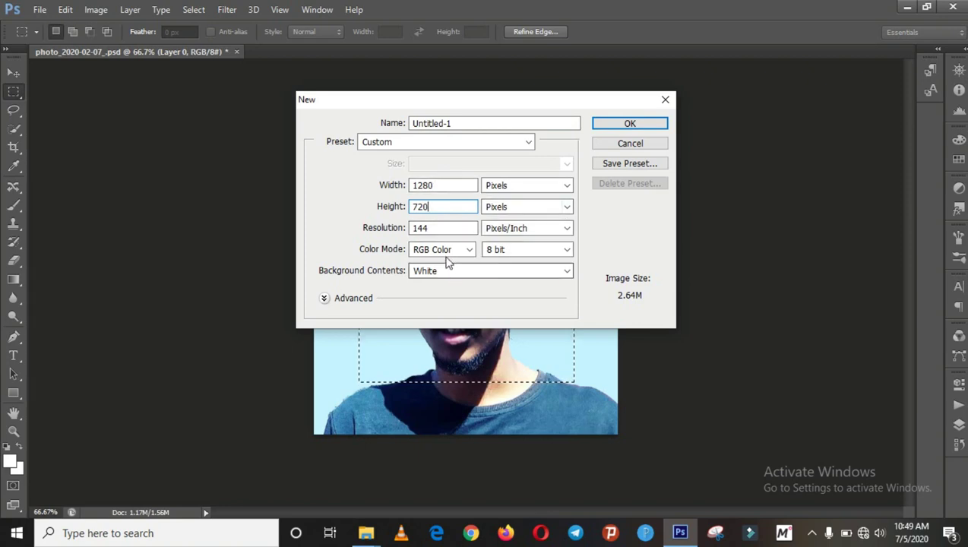
double_click(437, 228)
type("300")
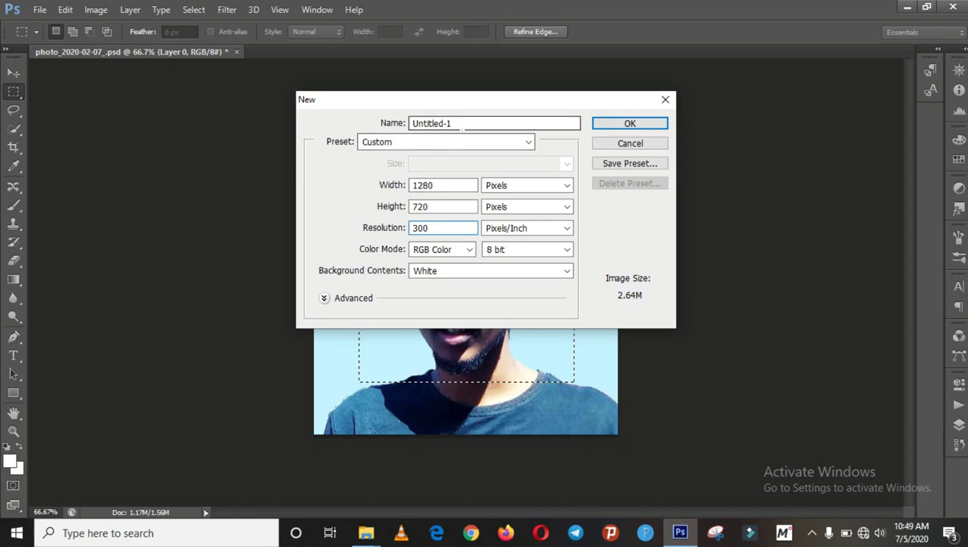
left_click(455, 124)
left_click_drag(456, 124, 416, 123)
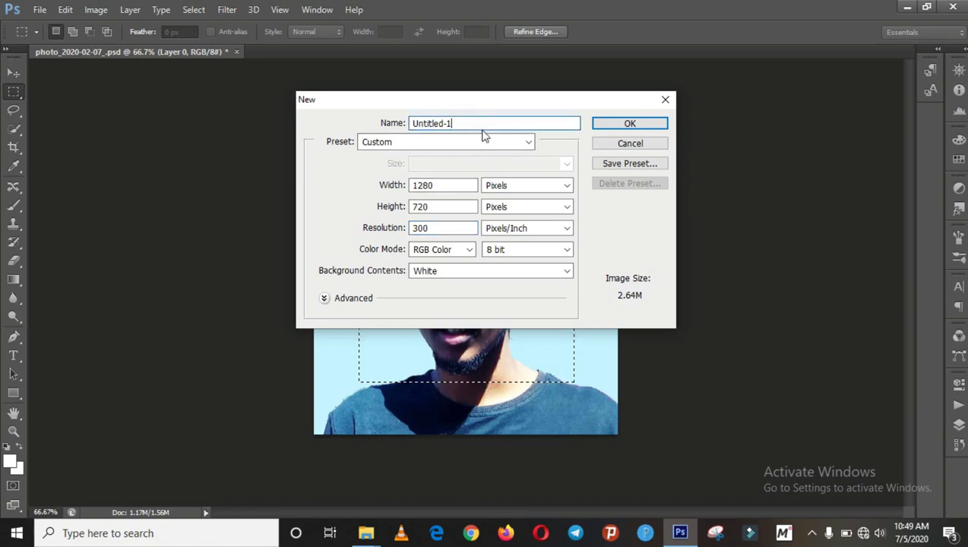
left_click(628, 126)
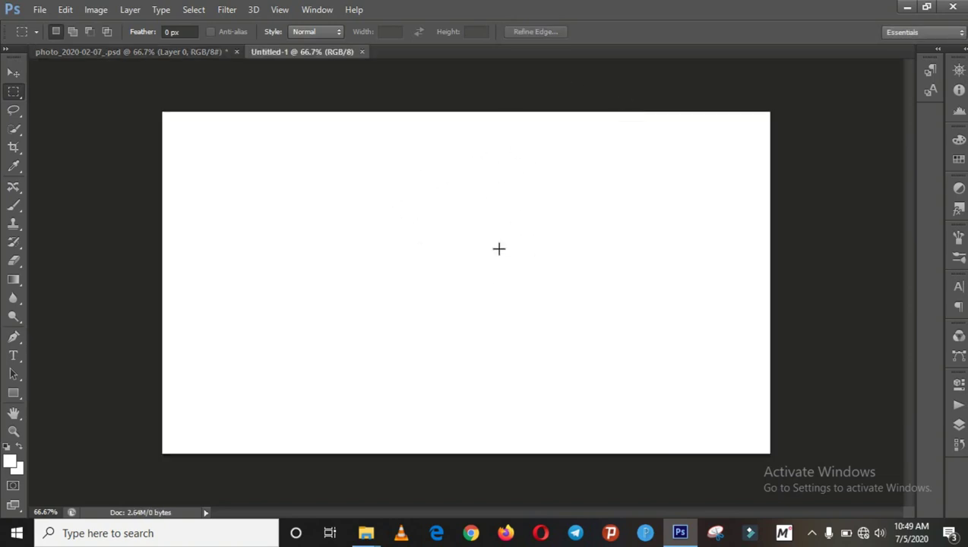
Step: Convert Untitled-1's background into Layer 0 and add an empty Layer 1 above it
left_click(959, 426)
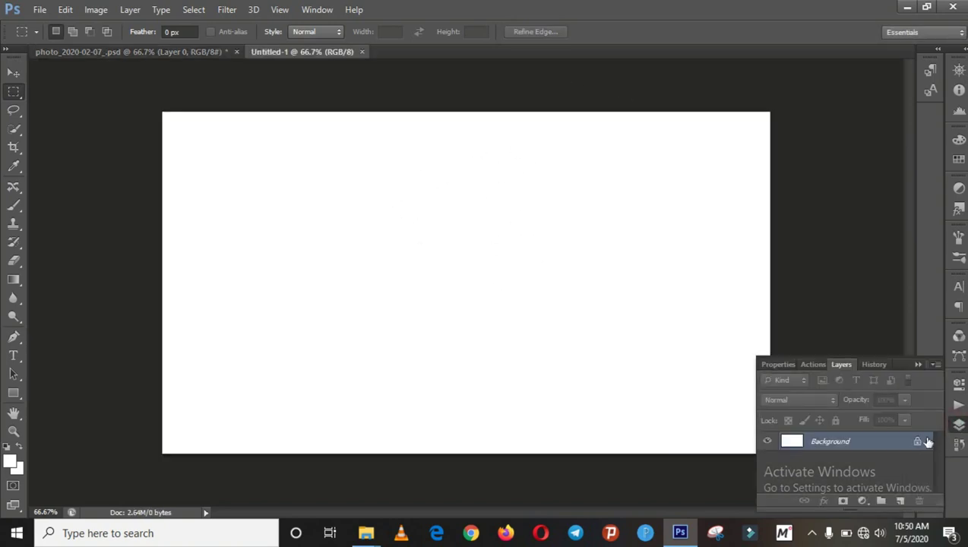
double_click(859, 443)
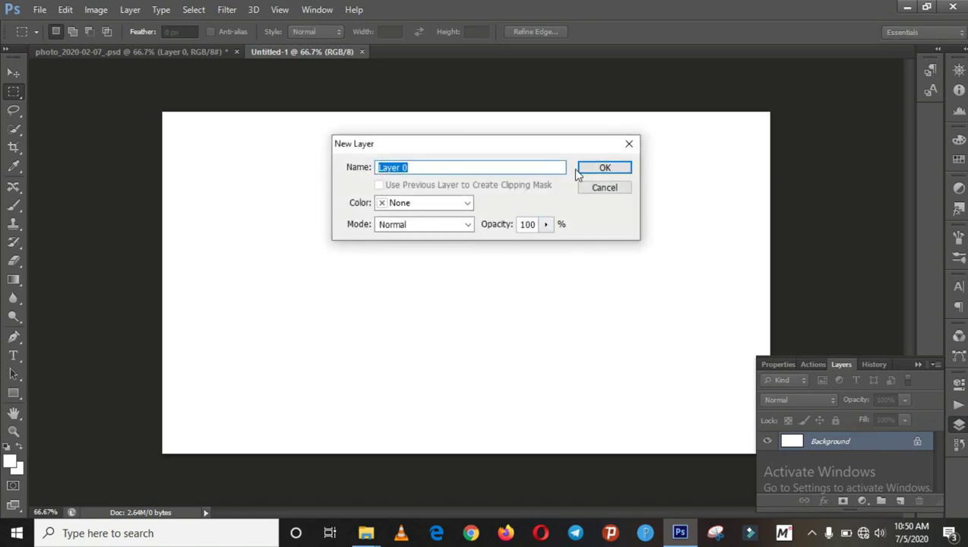
left_click(608, 170)
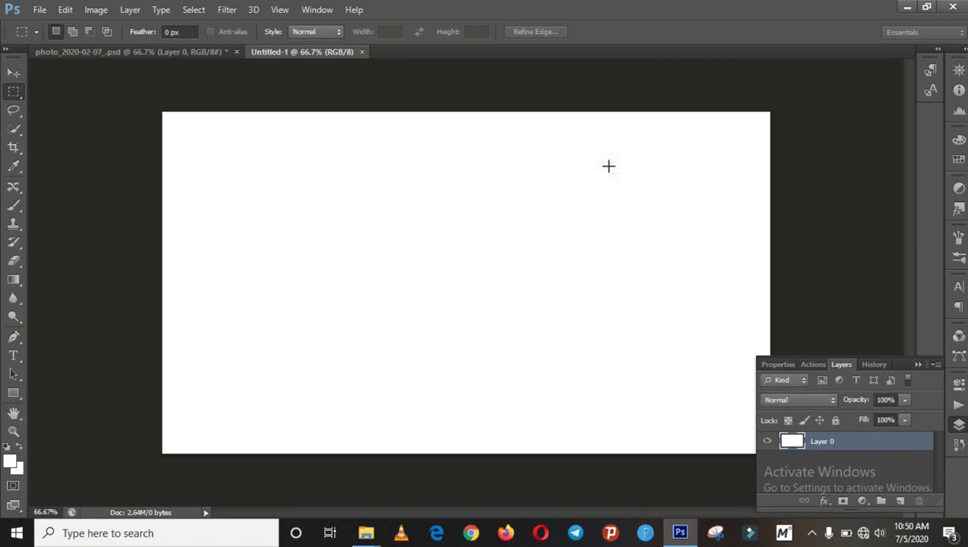
left_click(899, 501)
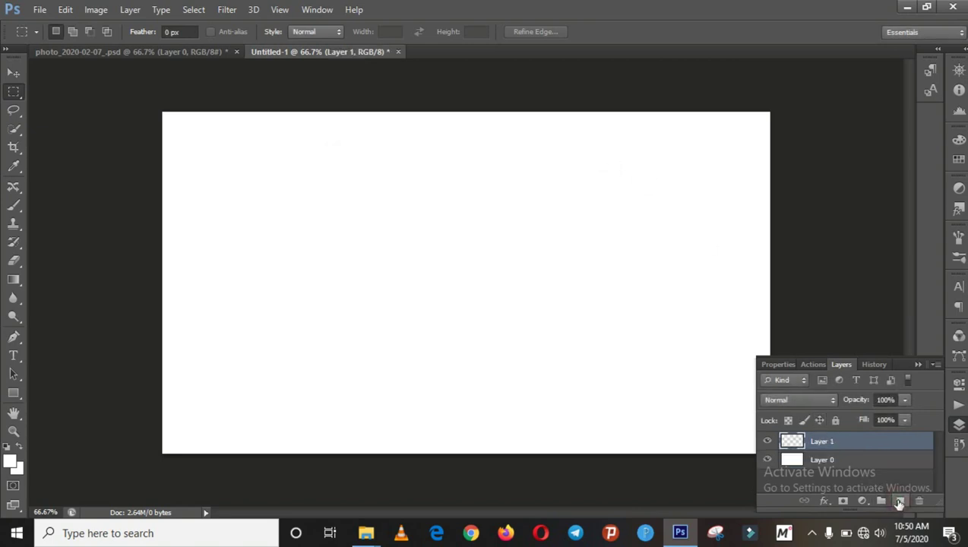
Step: Delete the white Layer 0 and switch back to the portrait document
left_click(824, 461)
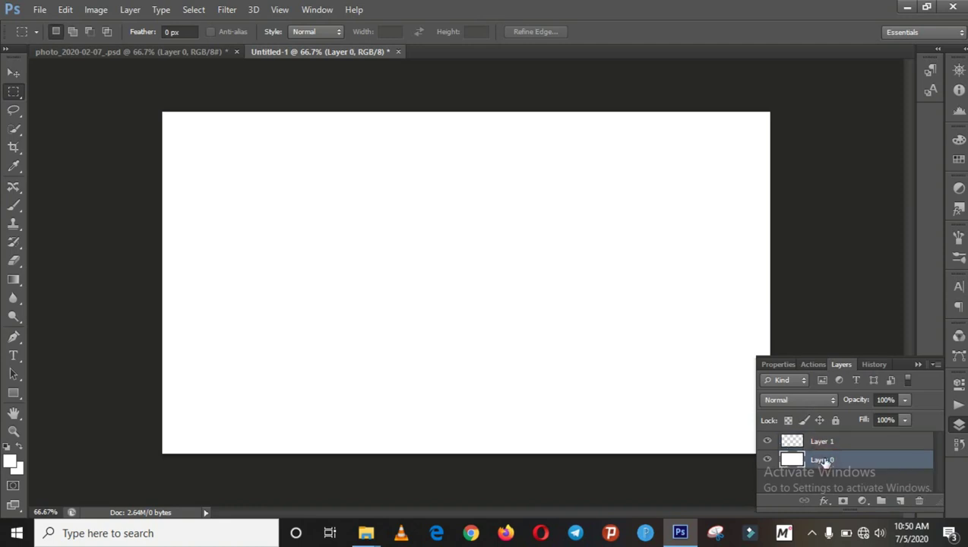
left_click(919, 502)
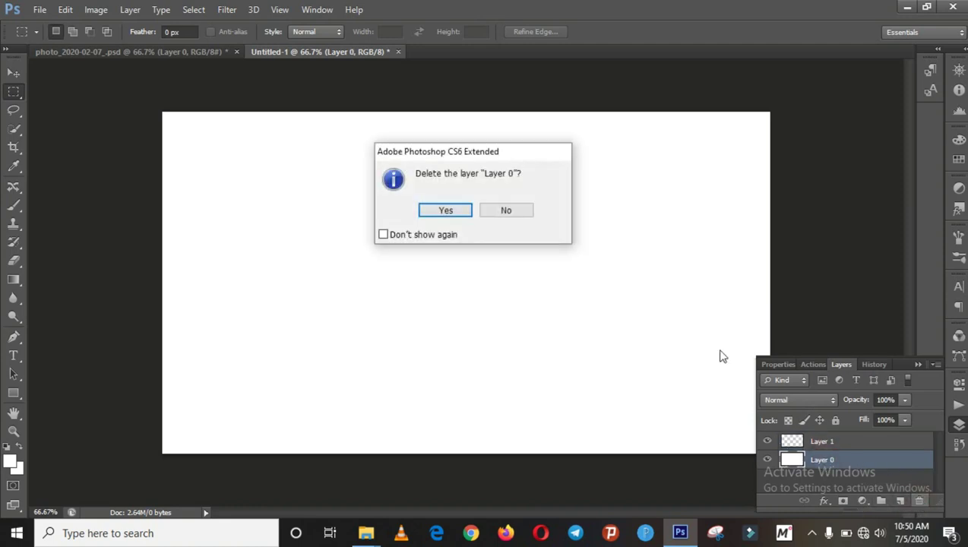
left_click(446, 209)
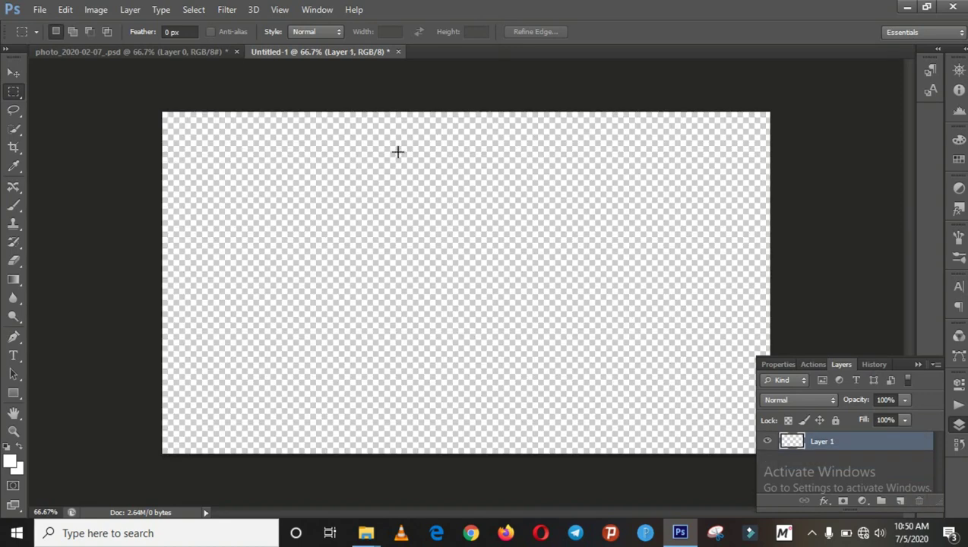
left_click(125, 51)
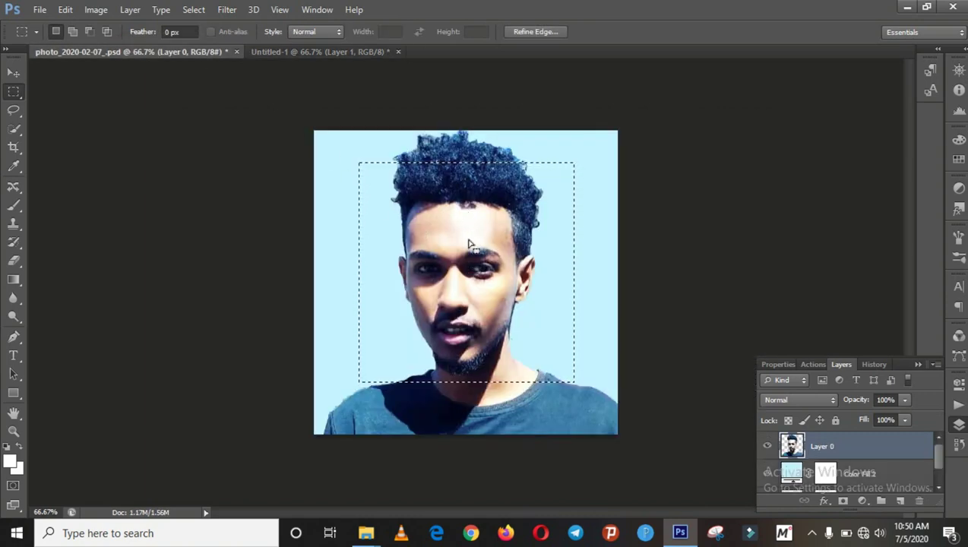
Step: Paste the copied head-and-shoulders area into Untitled-1's transparent Layer 1
left_click(64, 10)
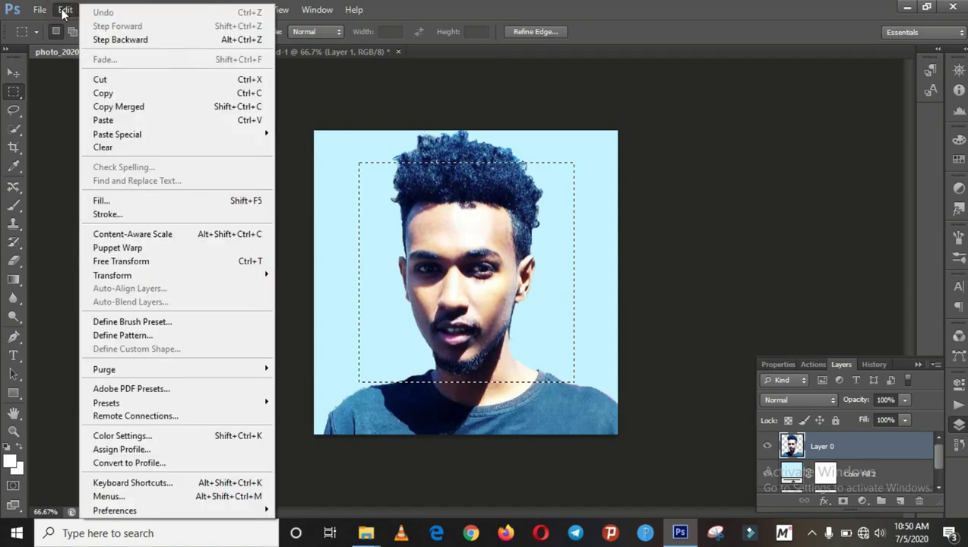
left_click(118, 93)
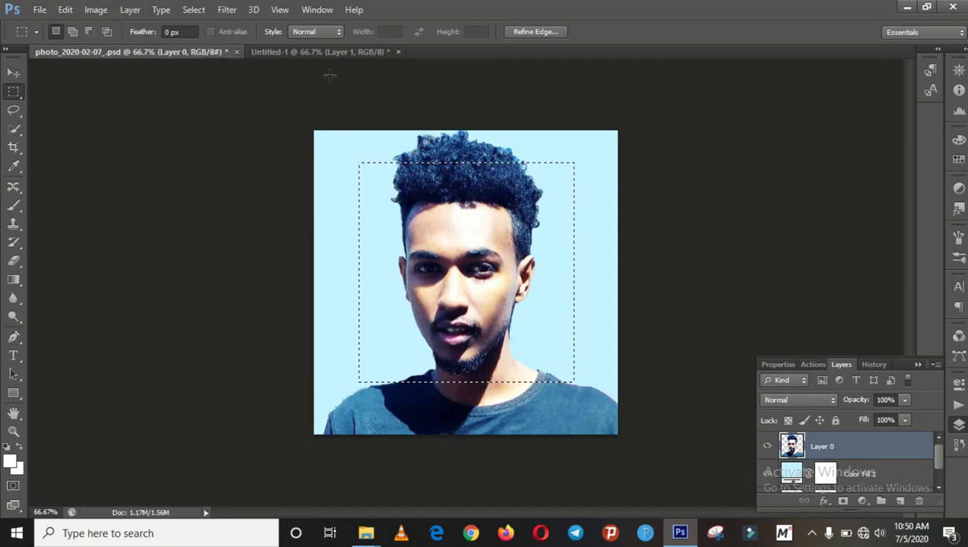
left_click(294, 53)
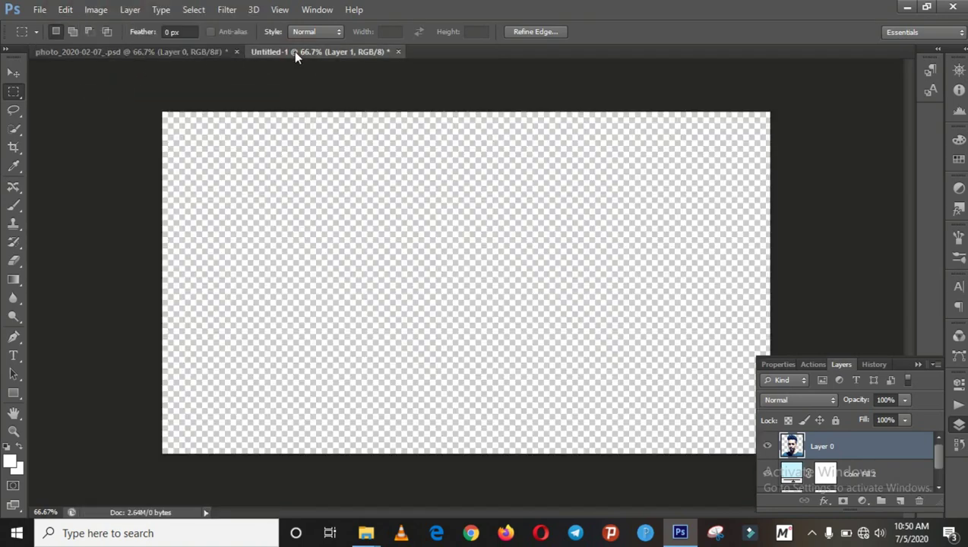
key("ctrl+v")
right_click(392, 178)
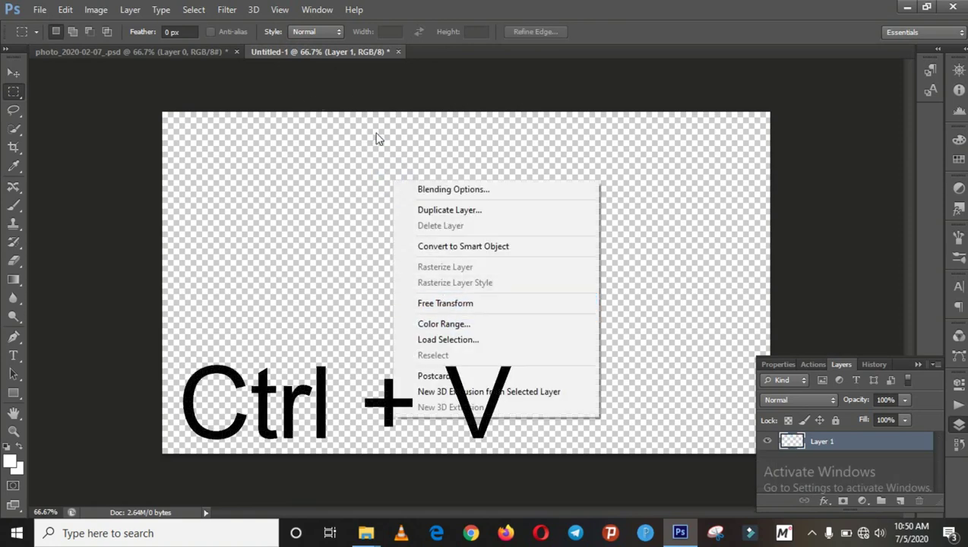
left_click(333, 88)
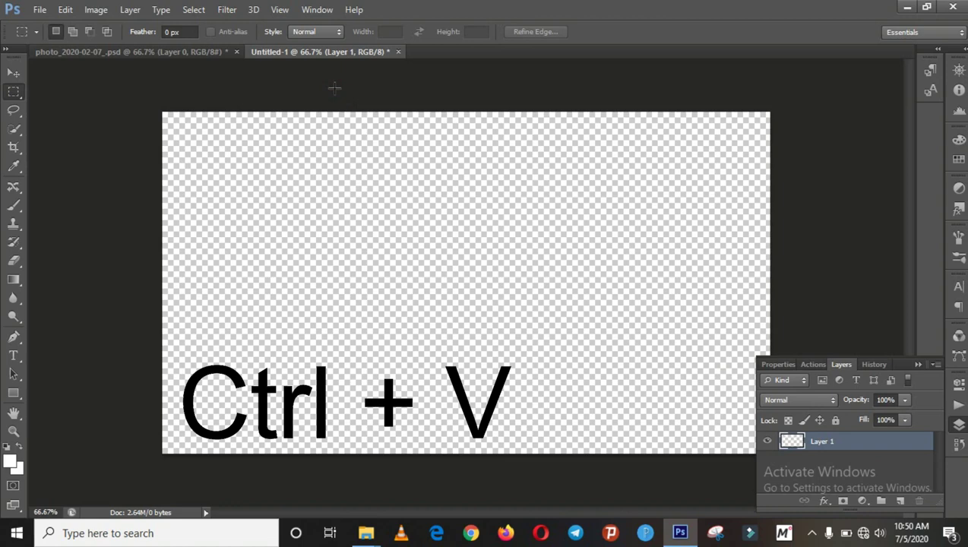
key("ctrl+v")
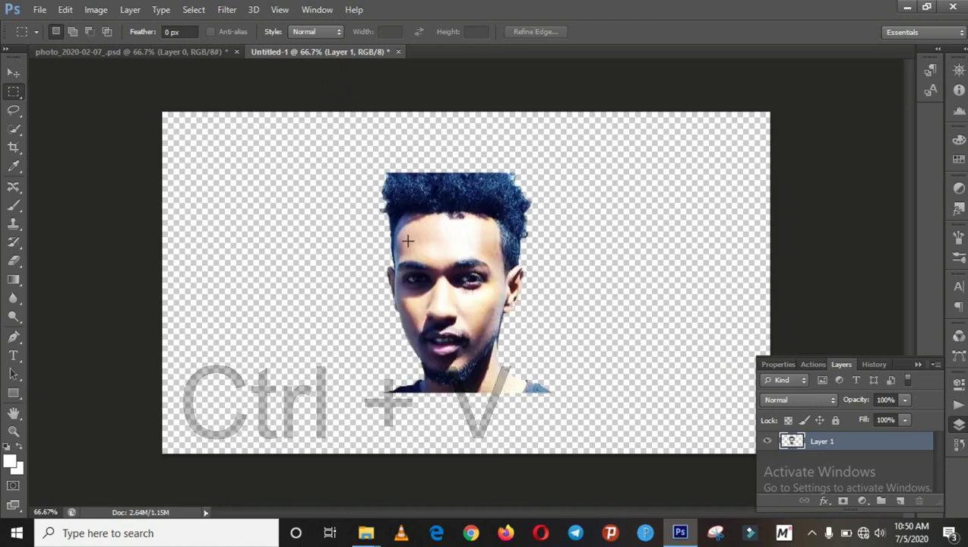
left_click(13, 74)
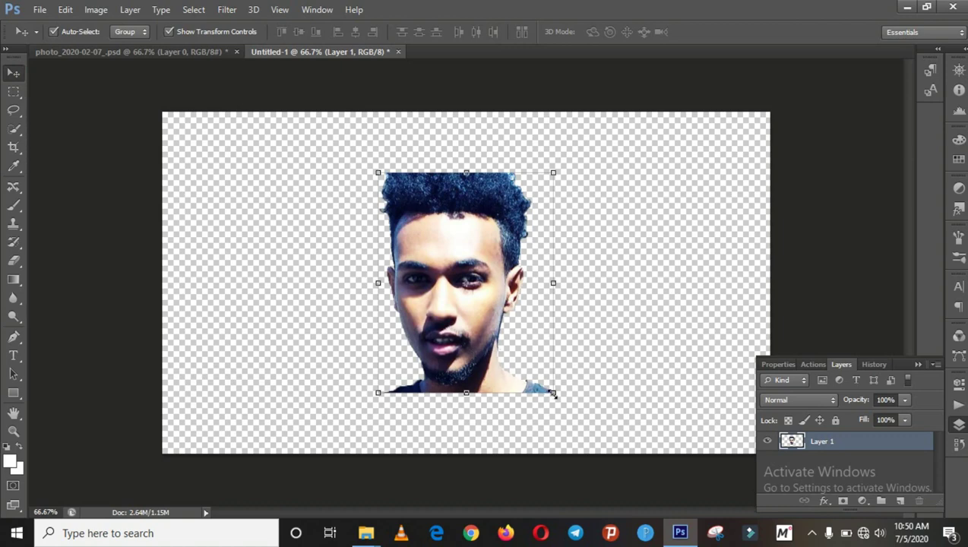
Step: Scale up the portrait, move it to the right half, and stretch it to full canvas height
left_click_drag(579, 401, 638, 487)
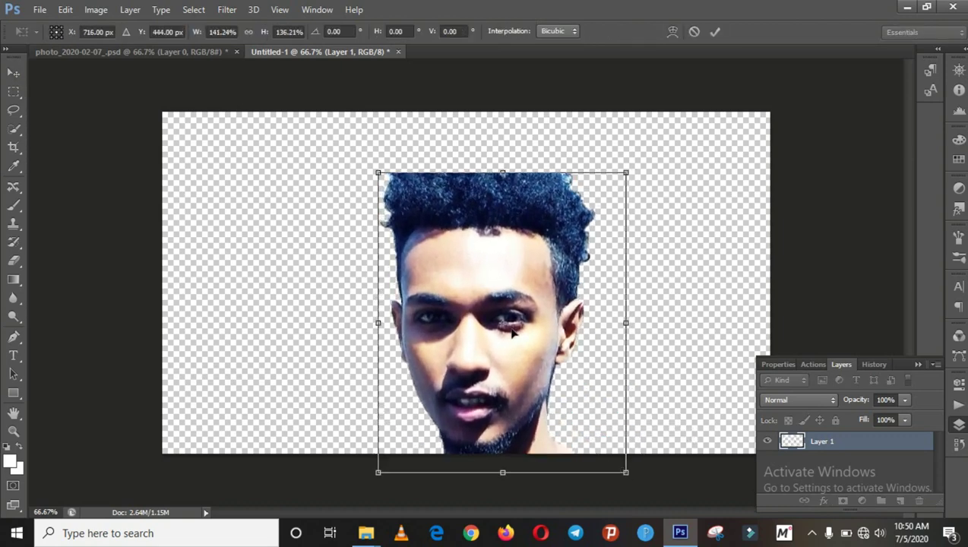
left_click_drag(512, 332, 527, 276)
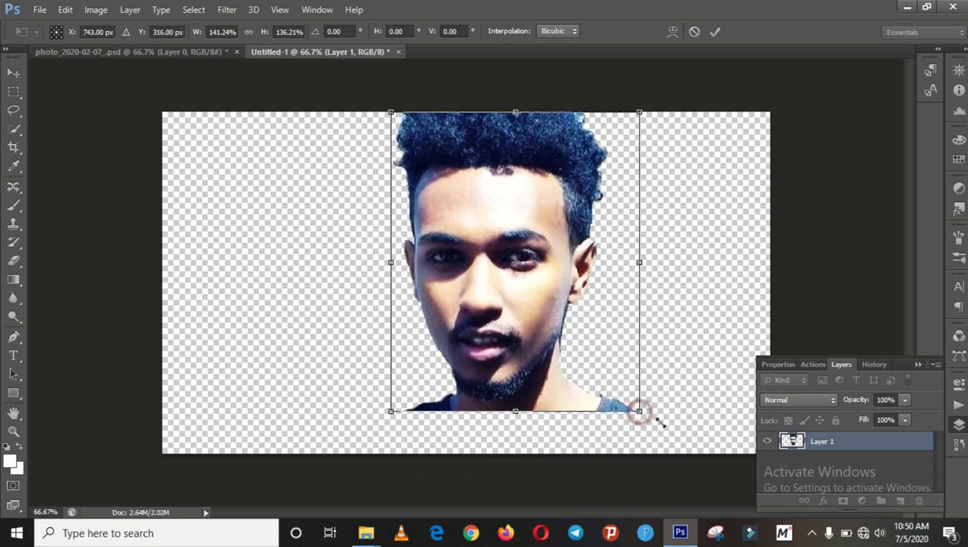
left_click_drag(640, 411, 689, 437)
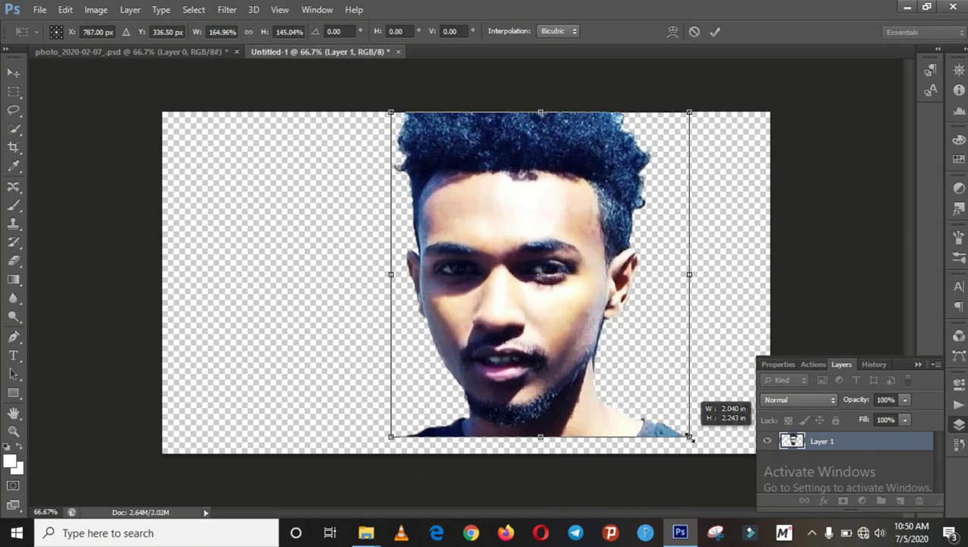
left_click(916, 364)
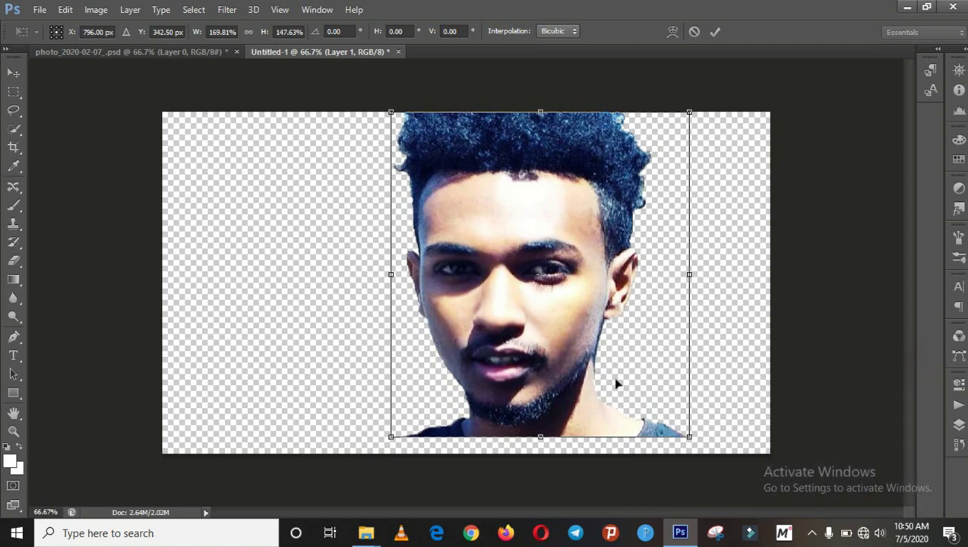
left_click_drag(612, 377, 674, 383)
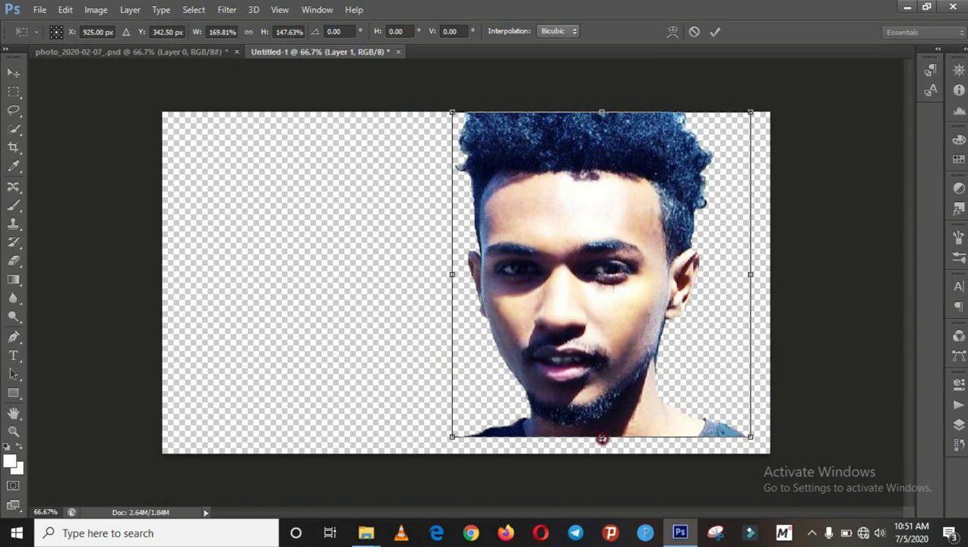
left_click_drag(600, 438, 603, 455)
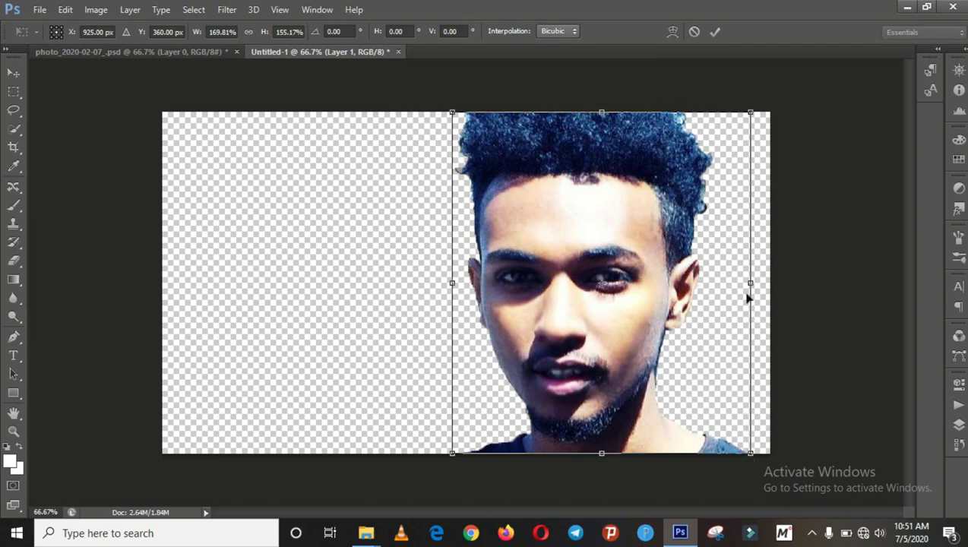
key("Return")
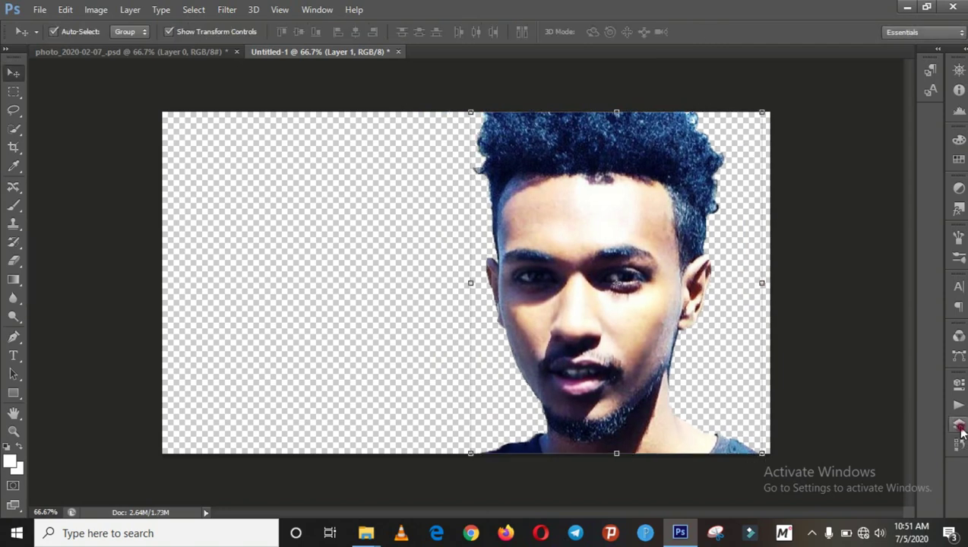
left_click(958, 425)
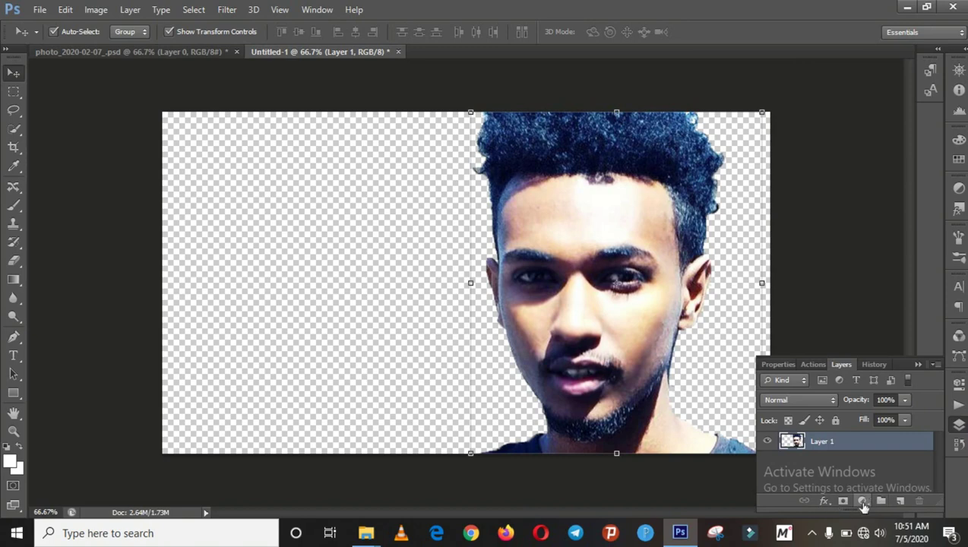
Step: Add a black (000000) Solid Color fill layer and move it beneath Layer 1
left_click(862, 502)
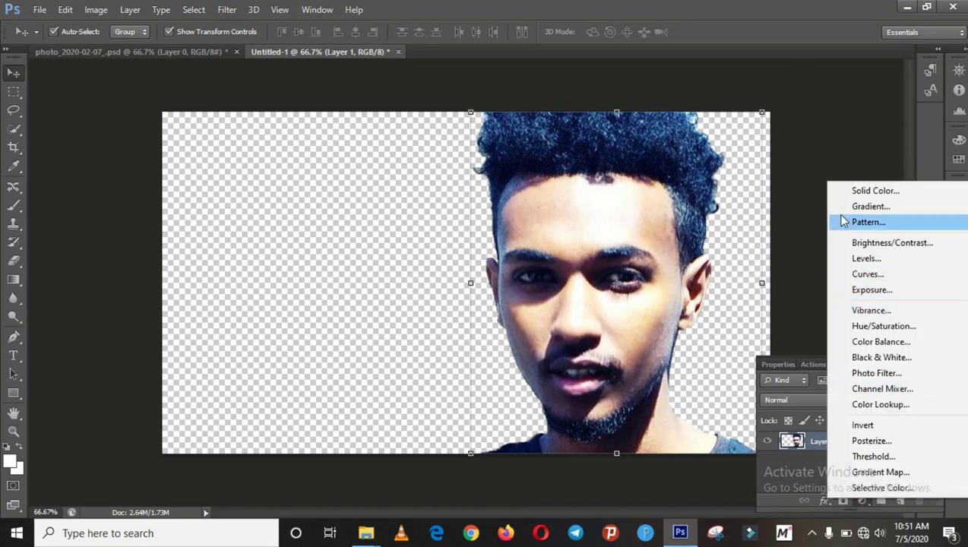
left_click(864, 195)
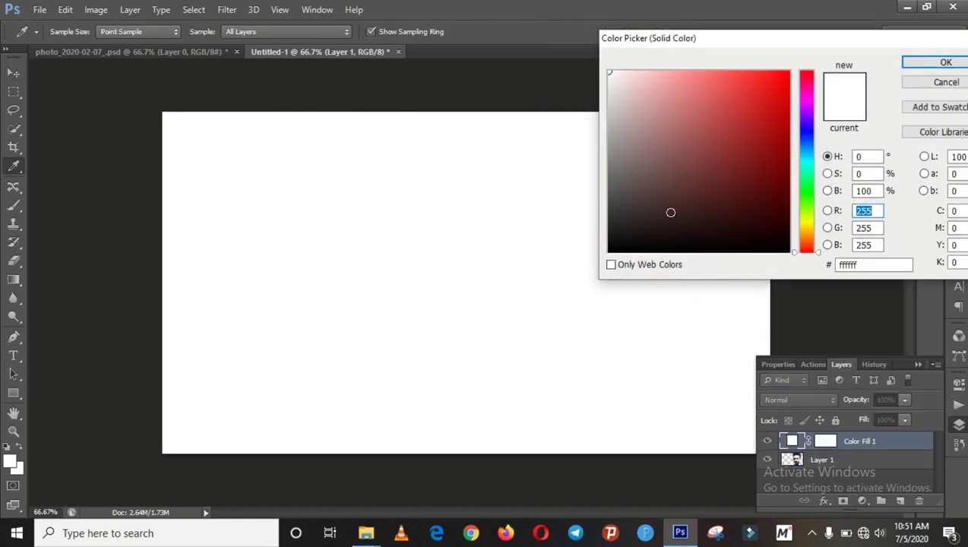
left_click_drag(617, 246, 609, 252)
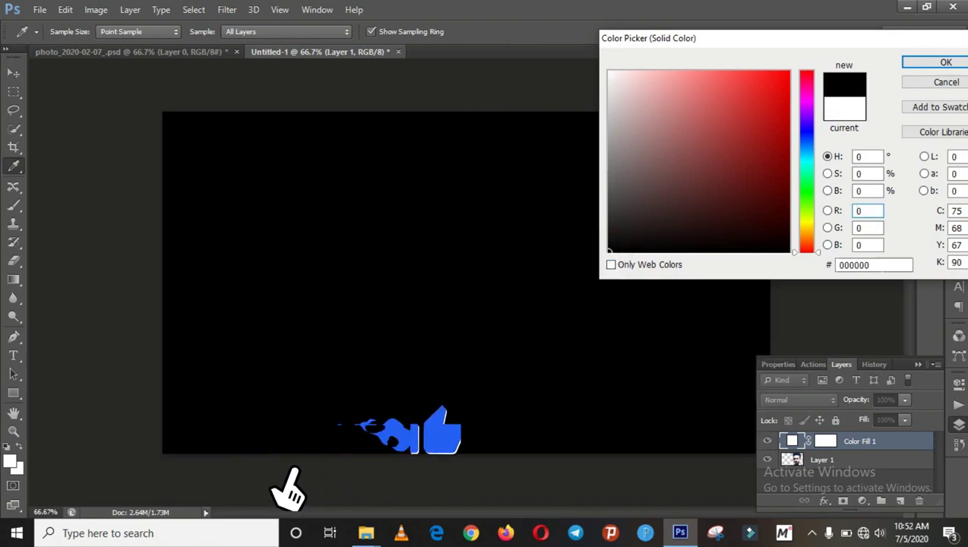
left_click(866, 264)
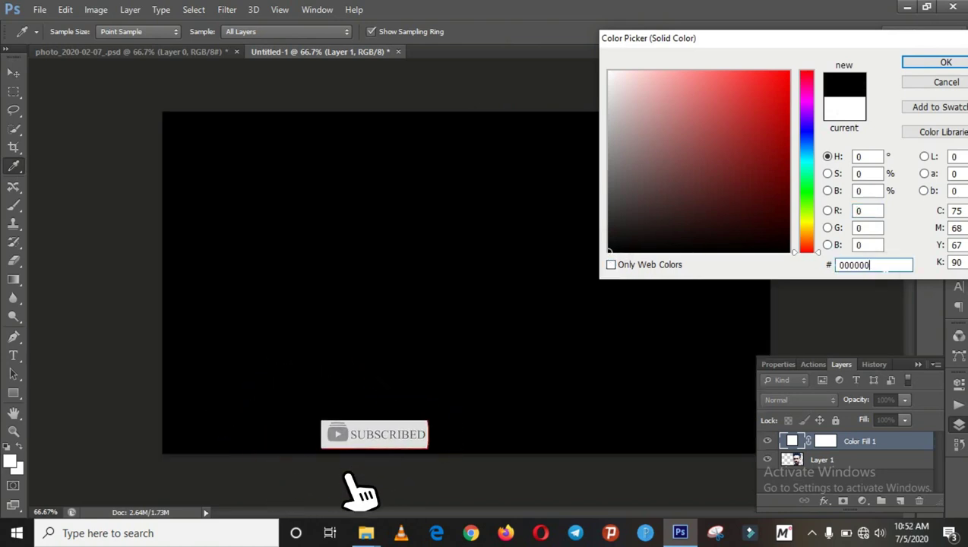
left_click(934, 64)
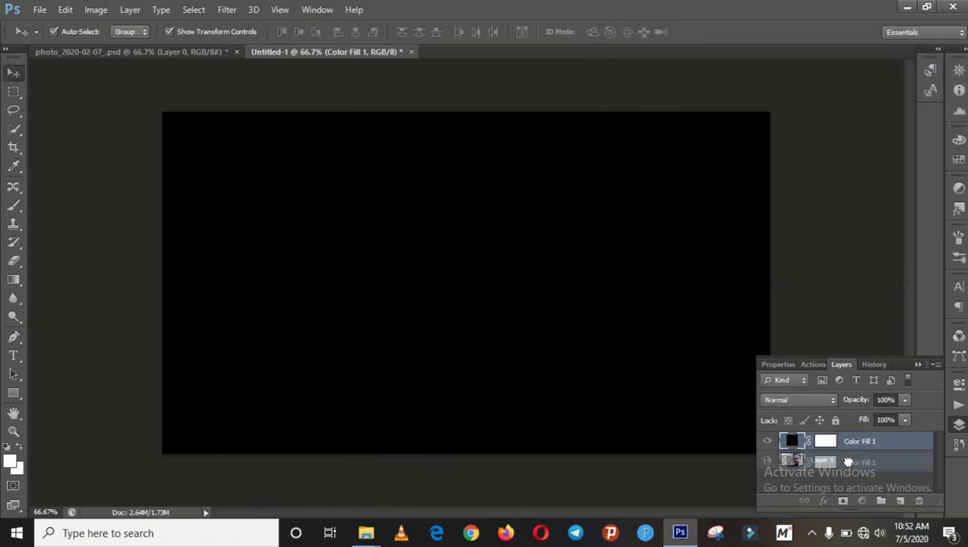
left_click_drag(850, 441, 849, 471)
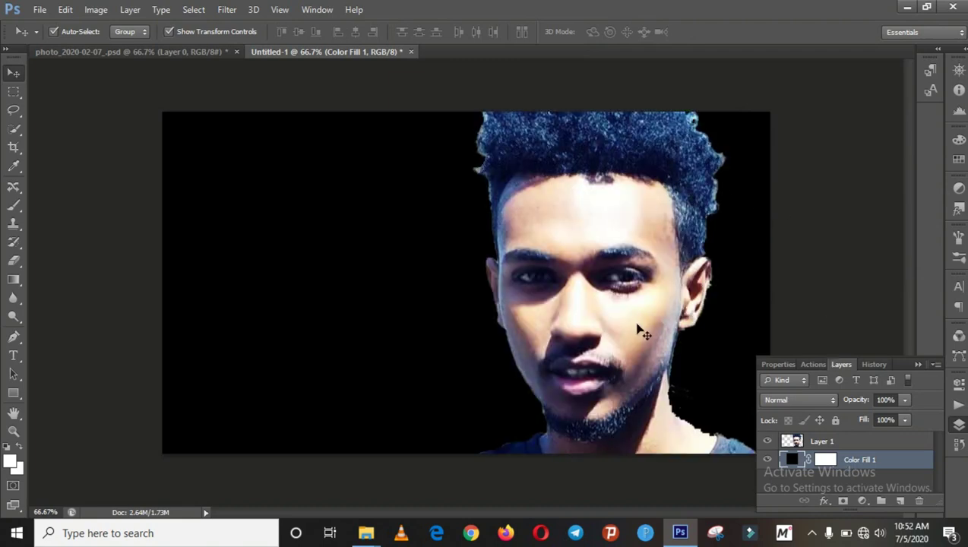
Step: With the Brush tool active, duplicate the black fill, set black foreground, and select Layer 1
left_click(917, 364)
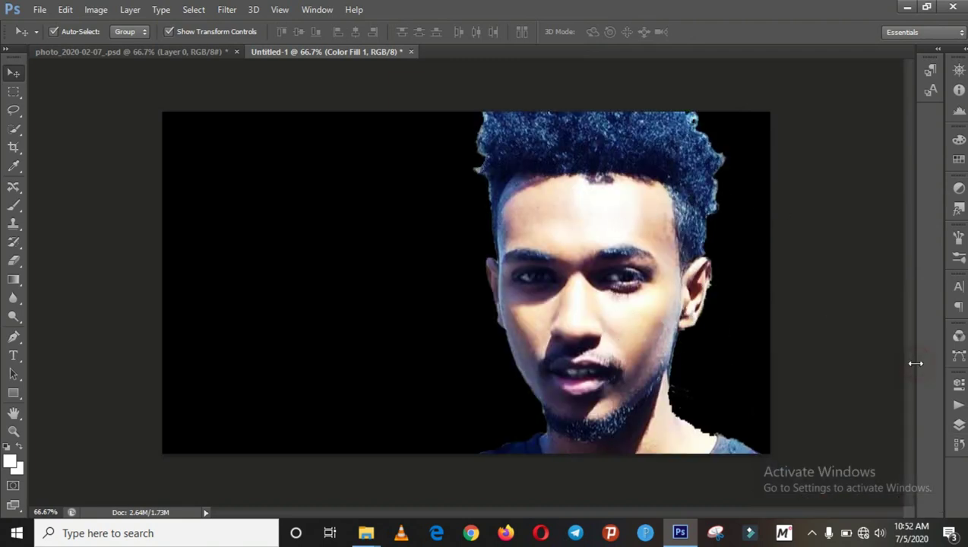
left_click(9, 210)
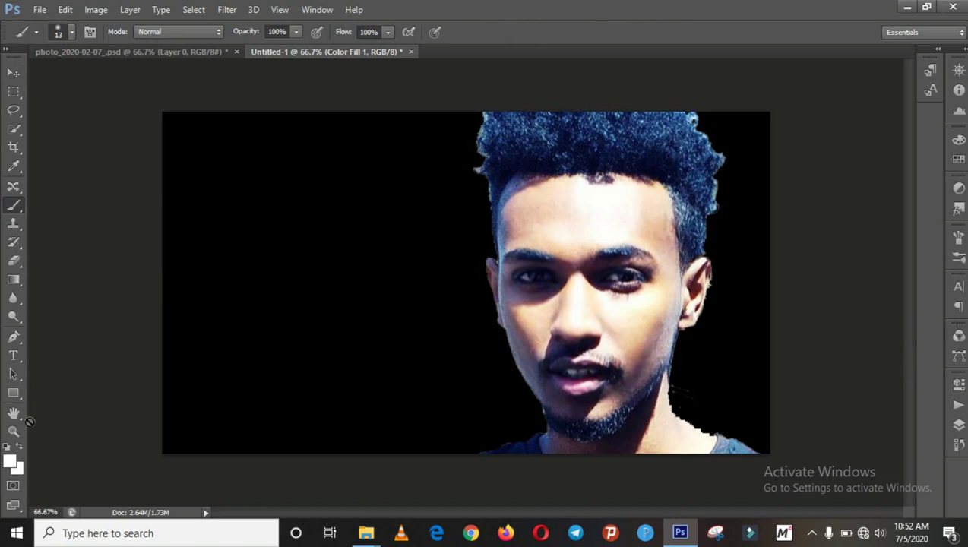
key("F7")
left_click(10, 461)
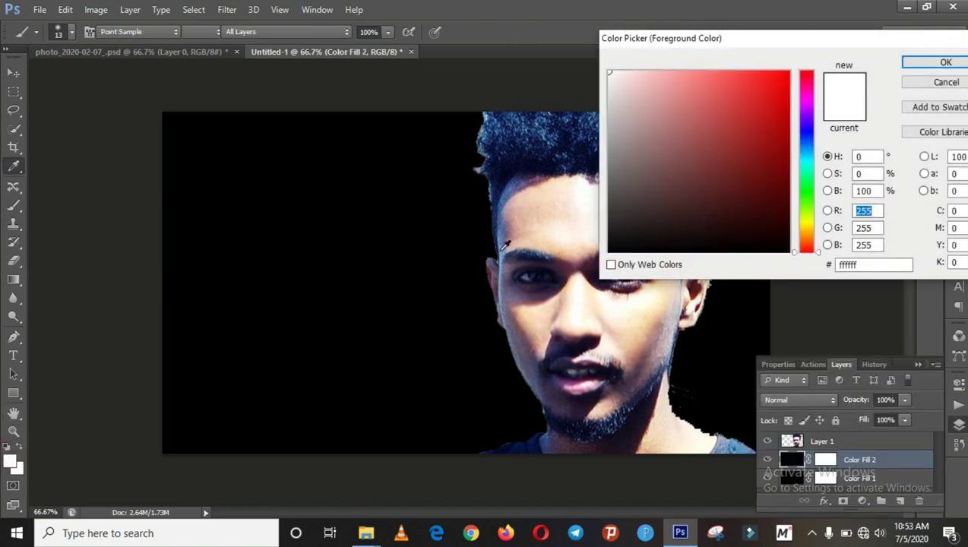
left_click_drag(618, 234, 607, 273)
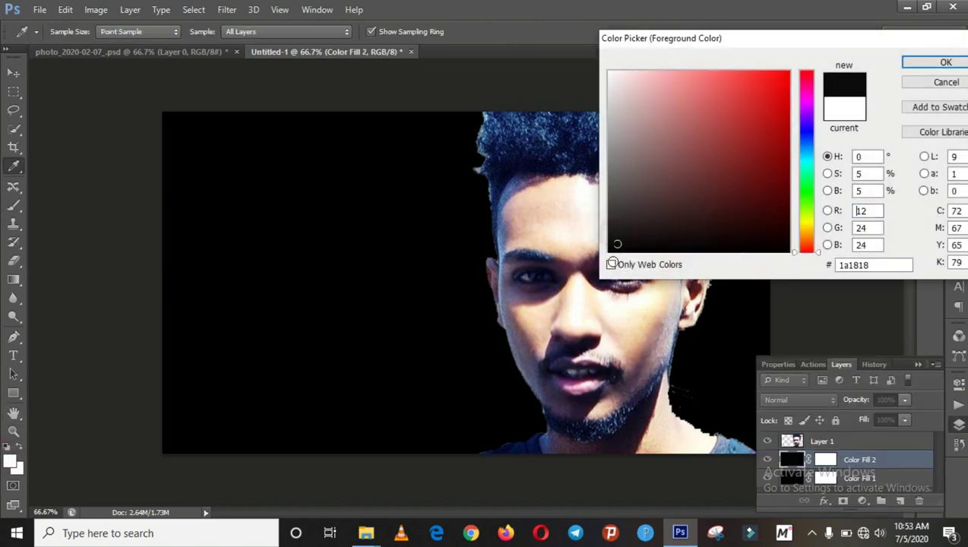
left_click(945, 62)
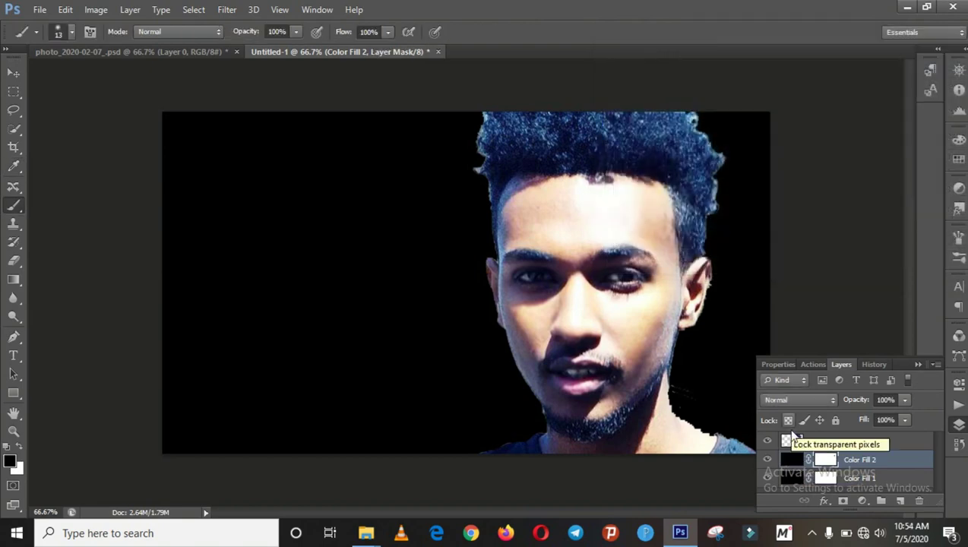
left_click(791, 441)
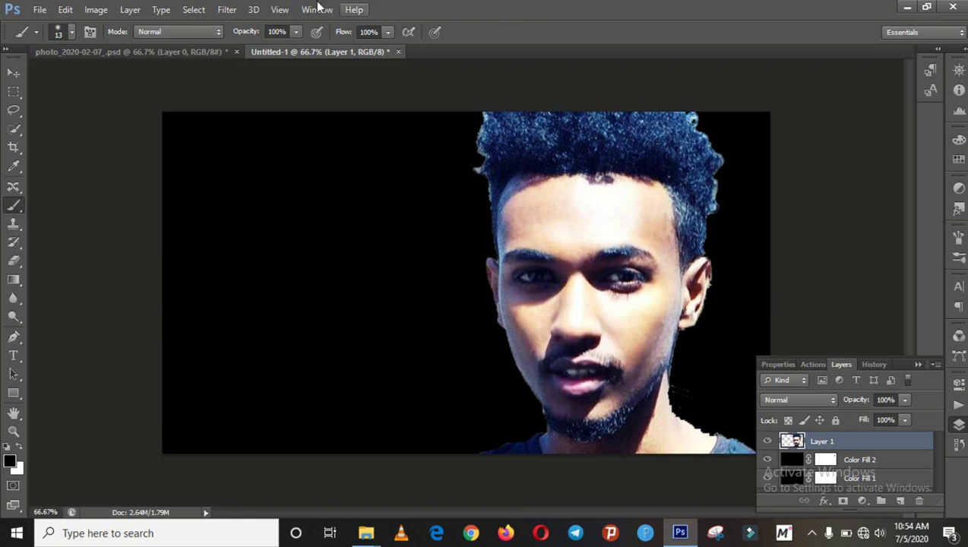
Step: Set the black brush to 45 px and paint over the right hair edge
left_click(72, 32)
left_click_drag(32, 79, 51, 79)
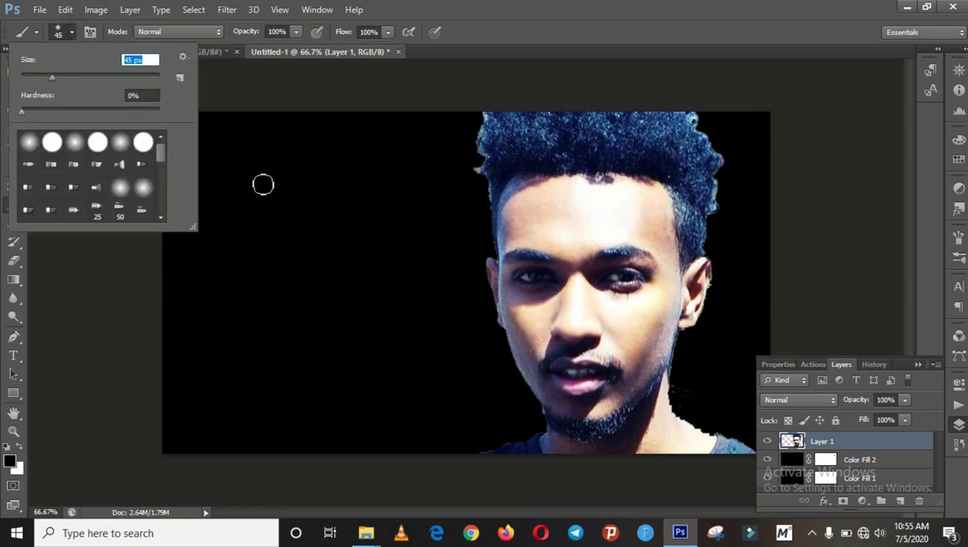
key("Return")
left_click_drag(720, 185, 728, 190)
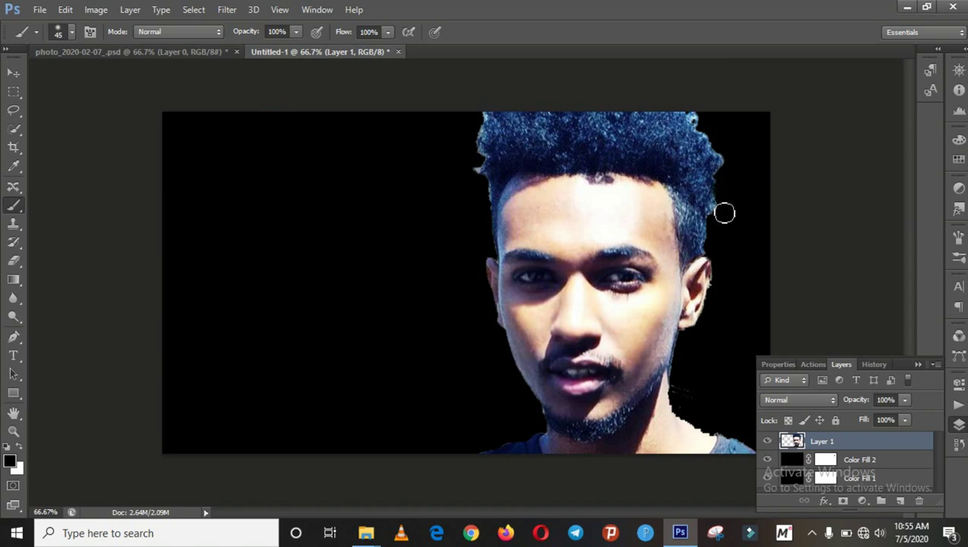
left_click_drag(727, 184, 727, 151)
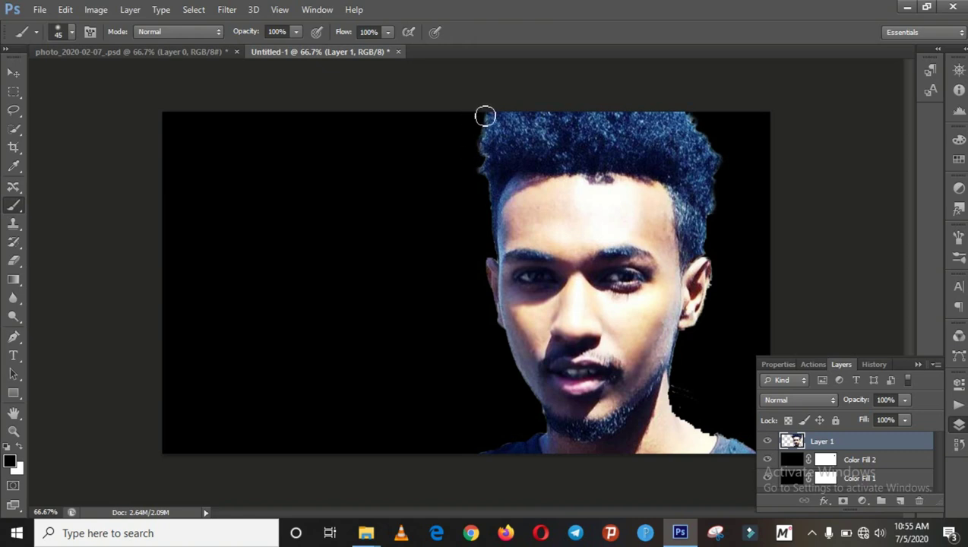
Step: At 27% brush opacity, softly darken the portrait's hair and face edges
left_click(296, 34)
left_click(687, 158)
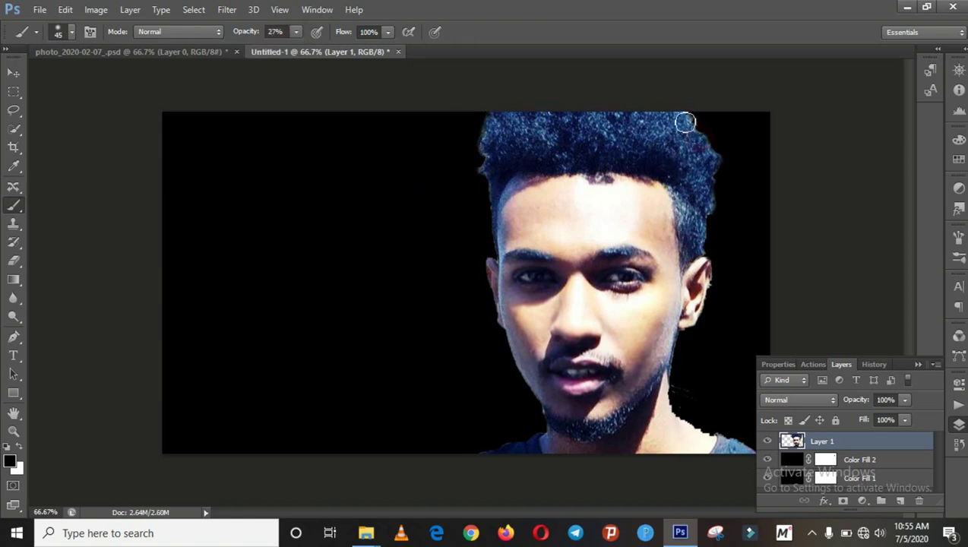
mouse_move(525, 123)
left_mouse_down()
mouse_move(488, 139)
mouse_move(707, 124)
mouse_move(706, 152)
mouse_move(670, 134)
mouse_move(540, 143)
mouse_move(493, 160)
left_mouse_up()
mouse_move(715, 192)
left_mouse_down()
mouse_move(683, 207)
mouse_move(706, 244)
mouse_move(683, 201)
mouse_move(676, 123)
mouse_move(552, 134)
left_mouse_up()
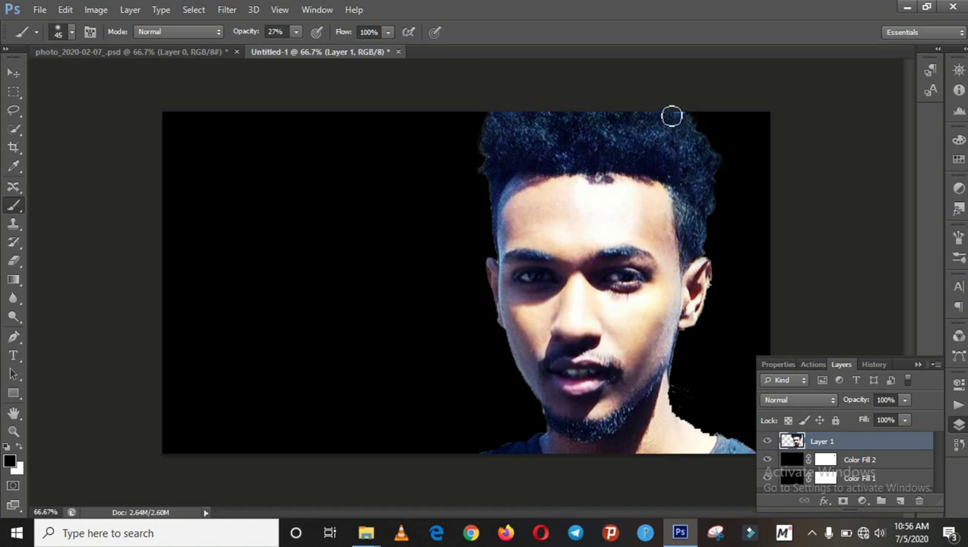
mouse_move(696, 174)
left_mouse_down()
mouse_move(648, 136)
mouse_move(704, 166)
mouse_move(702, 195)
mouse_move(523, 134)
mouse_move(534, 145)
left_mouse_up()
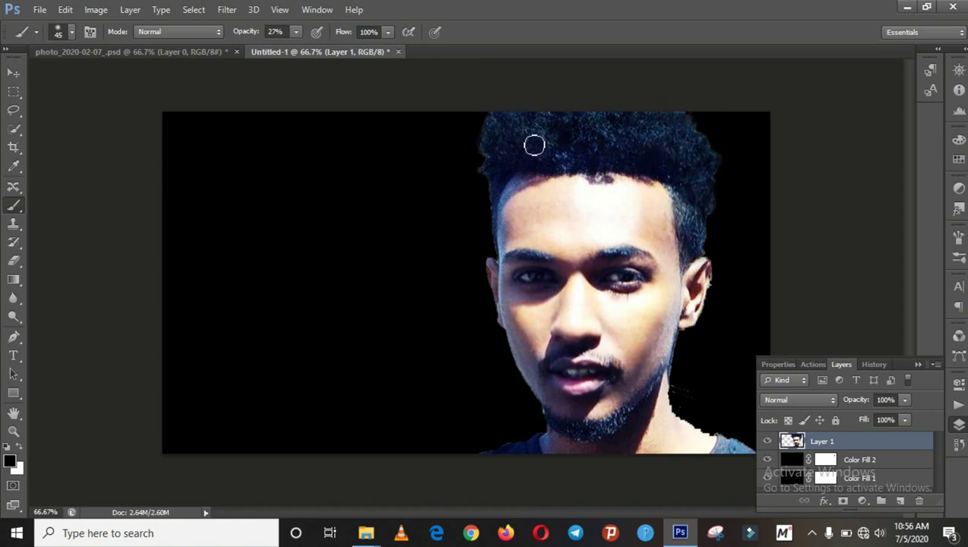
mouse_move(722, 179)
left_mouse_down()
mouse_move(683, 205)
mouse_move(691, 224)
mouse_move(708, 223)
left_mouse_up()
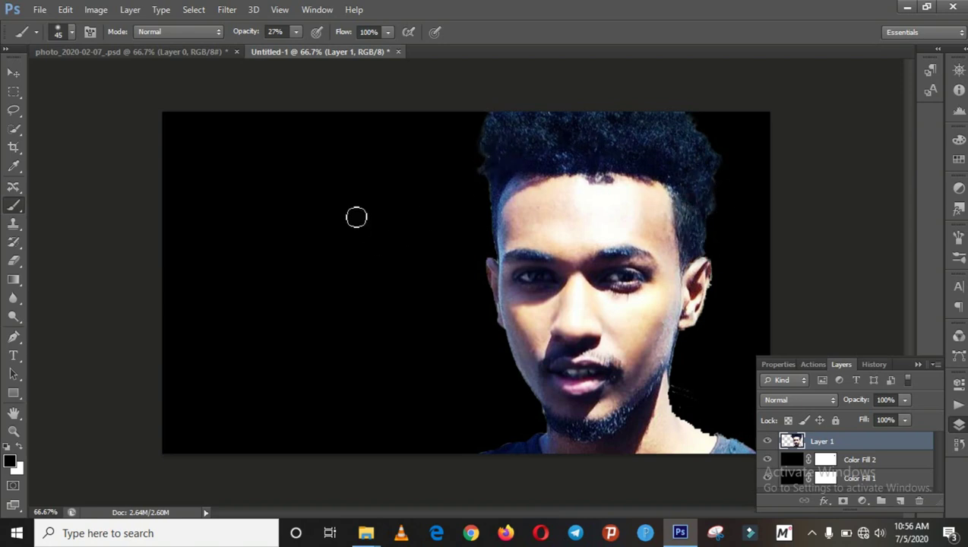
left_click_drag(491, 208, 495, 242)
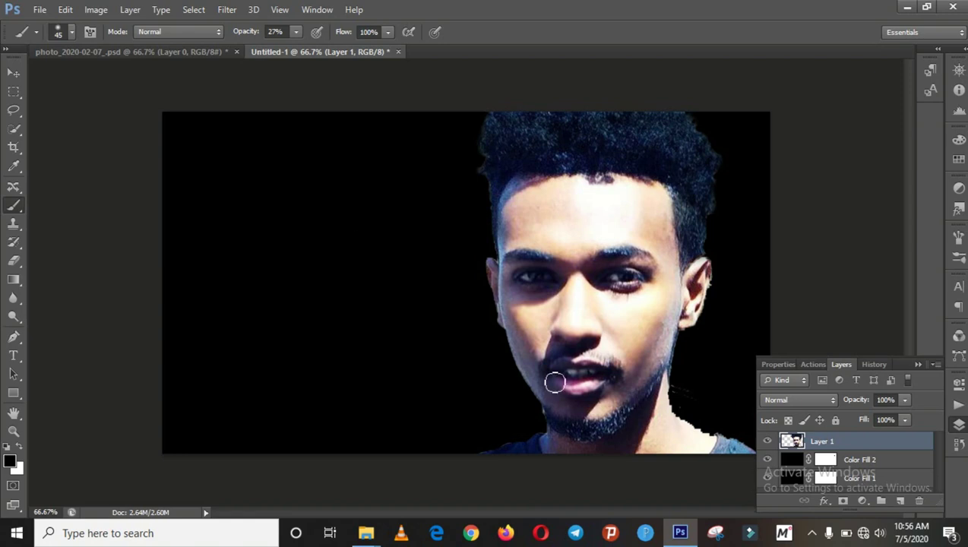
left_click(916, 365)
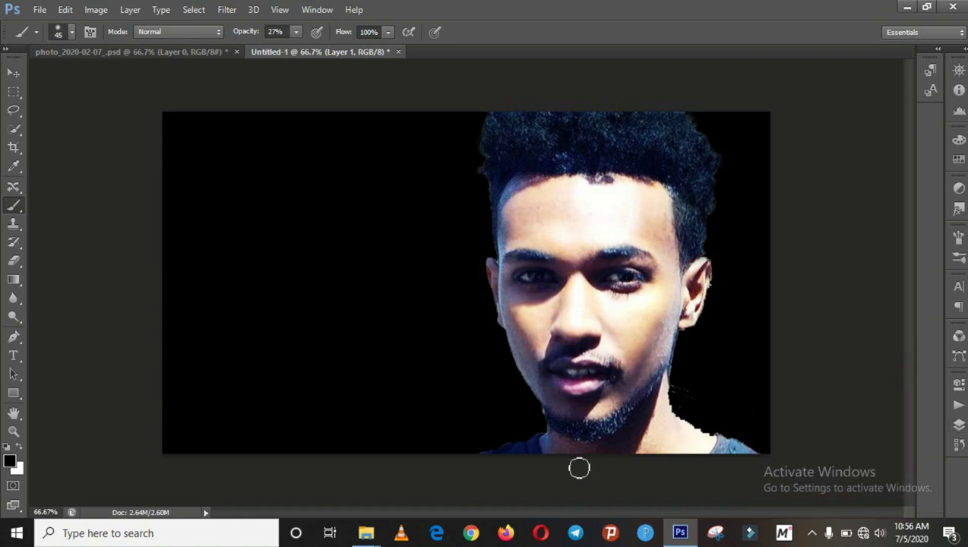
Step: Find splash.png in the Desktop's New folder (2) and drag it toward Photoshop
left_click(366, 533)
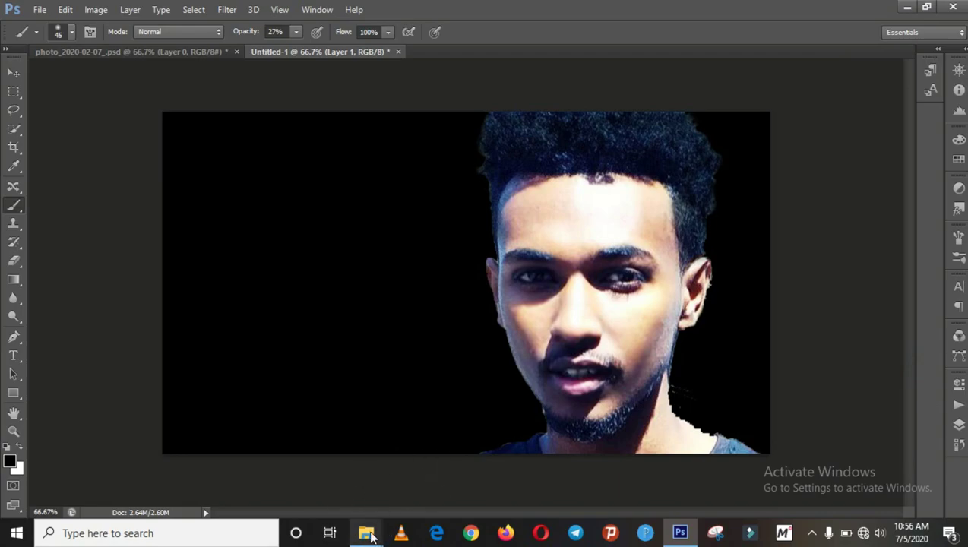
double_click(225, 130)
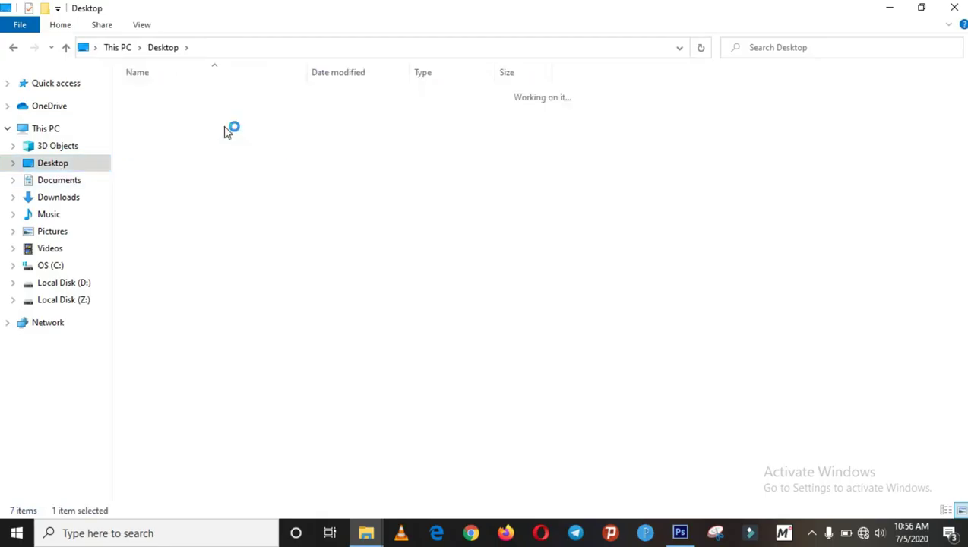
left_click(172, 120)
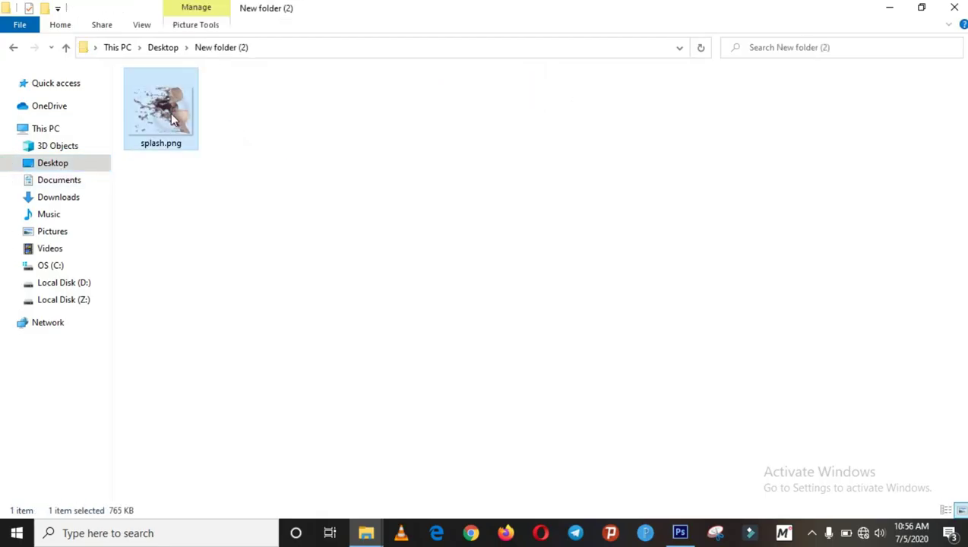
mouse_move(161, 113)
left_mouse_down()
mouse_move(675, 541)
mouse_move(452, 287)
left_mouse_up()
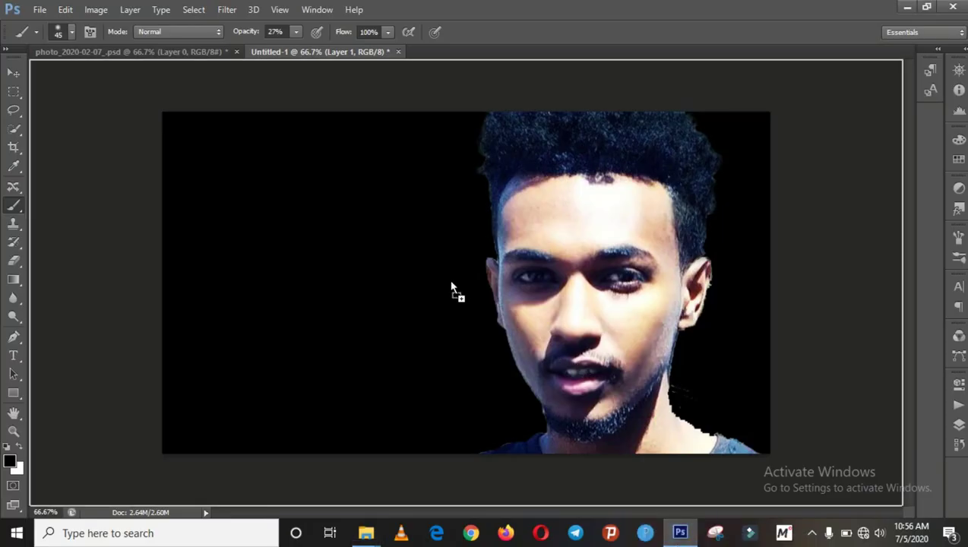
Step: Drop splash.png onto the canvas and scale it over the left side of his face
left_click_drag(388, 204, 388, 197)
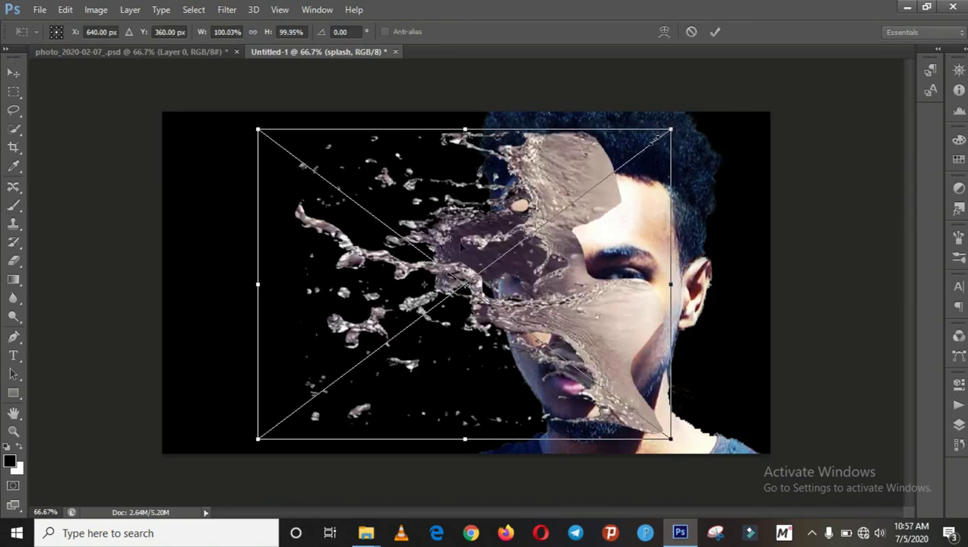
left_click_drag(672, 127, 588, 186)
mouse_move(517, 269)
left_mouse_down()
mouse_move(495, 195)
mouse_move(496, 226)
left_mouse_up()
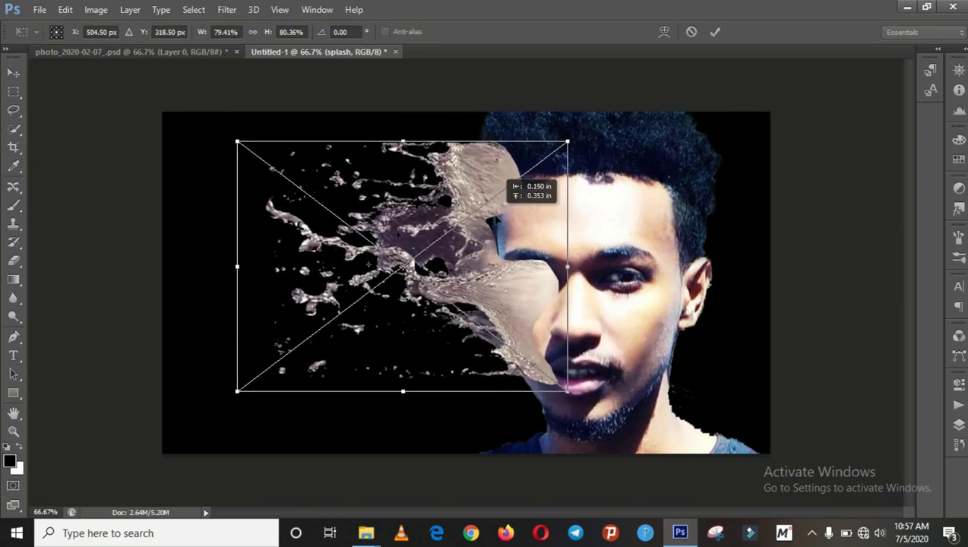
left_click_drag(568, 388, 576, 417)
left_click_drag(552, 353, 560, 357)
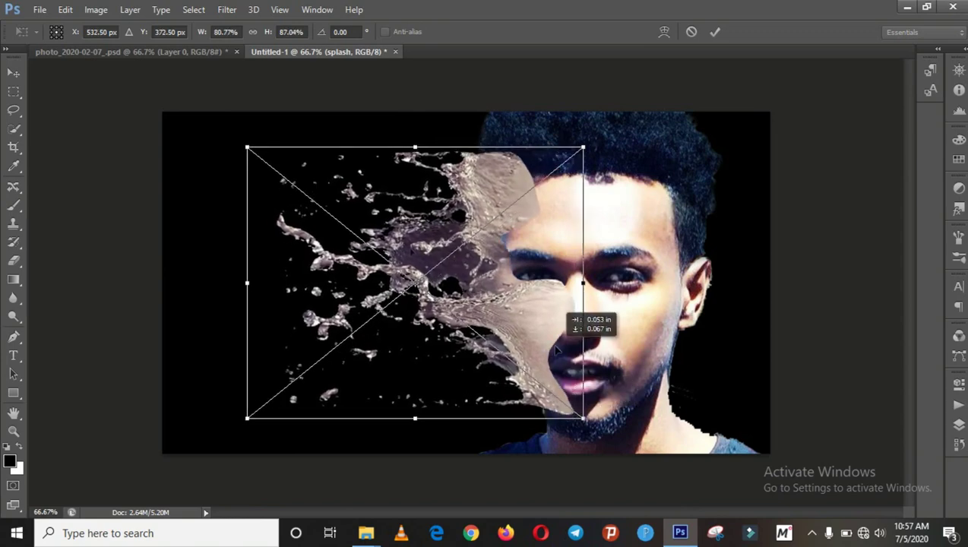
left_click_drag(415, 146, 416, 129)
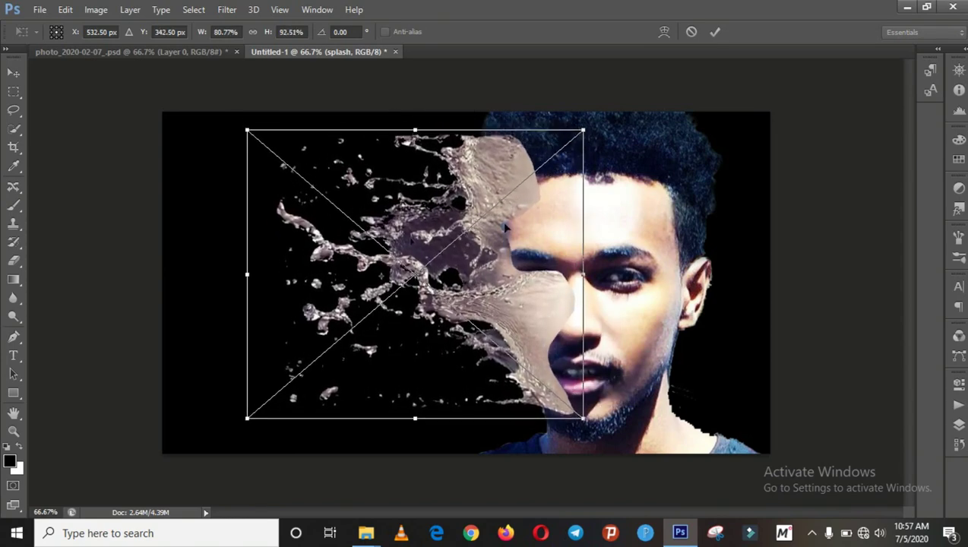
left_click_drag(540, 225, 530, 234)
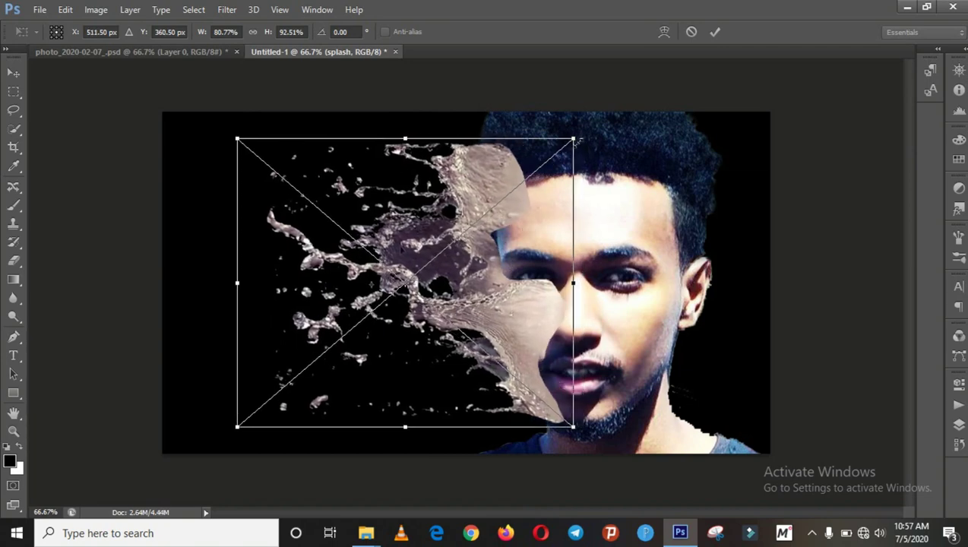
left_click_drag(575, 140, 548, 162)
left_click_drag(466, 229, 488, 229)
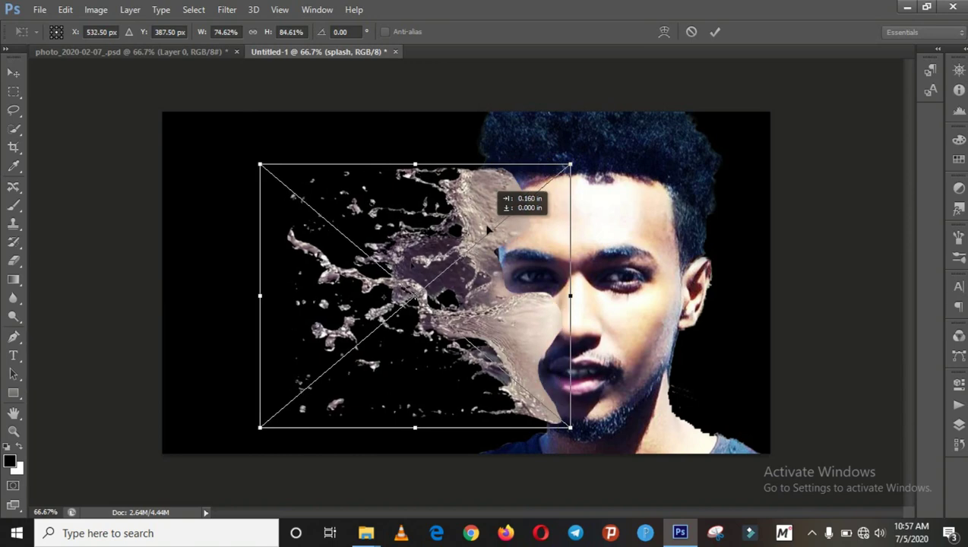
mouse_move(260, 295)
left_mouse_down()
mouse_move(208, 295)
mouse_move(239, 295)
left_mouse_up()
left_click_drag(404, 163, 404, 158)
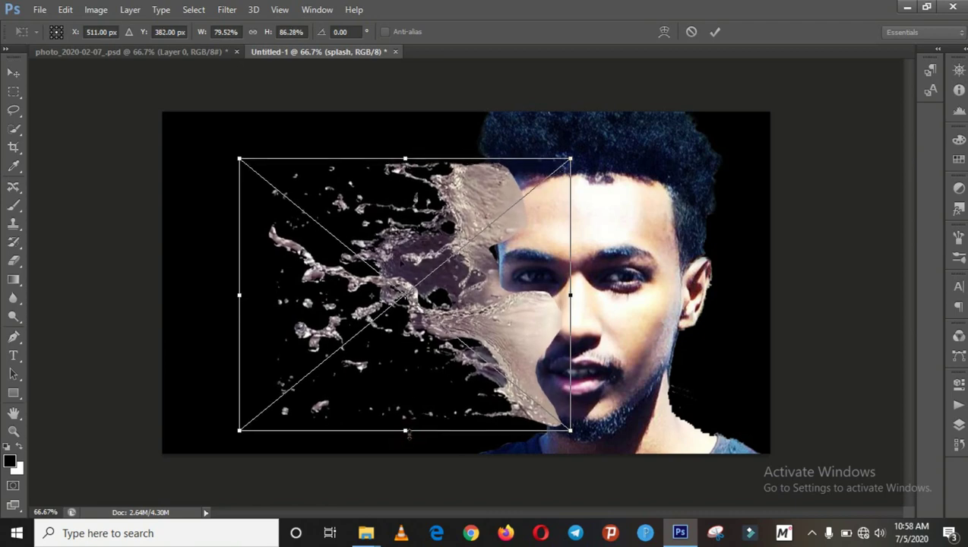
left_click_drag(479, 392, 498, 391)
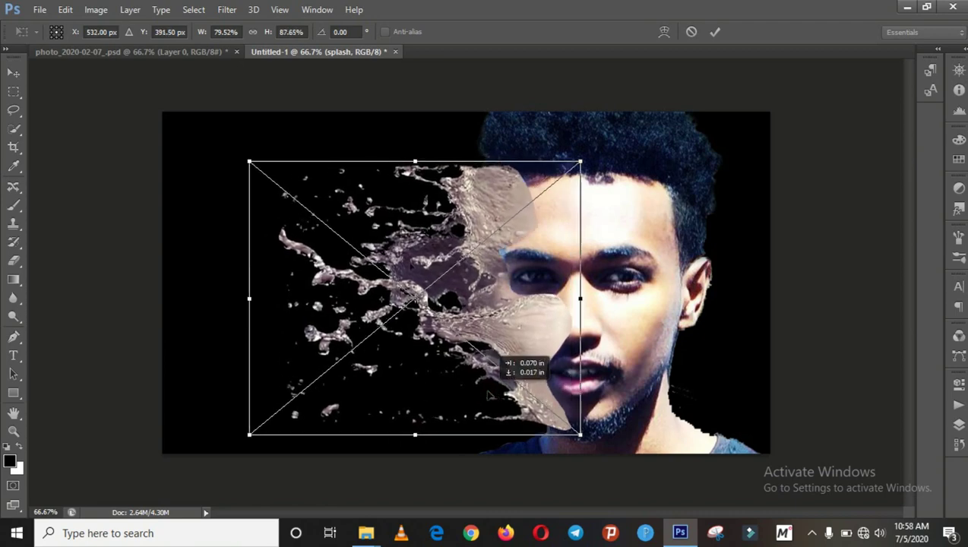
Step: Commit the splash placement, then nudge it slightly upward and apply the new position
left_click(718, 31)
key("b")
key("v")
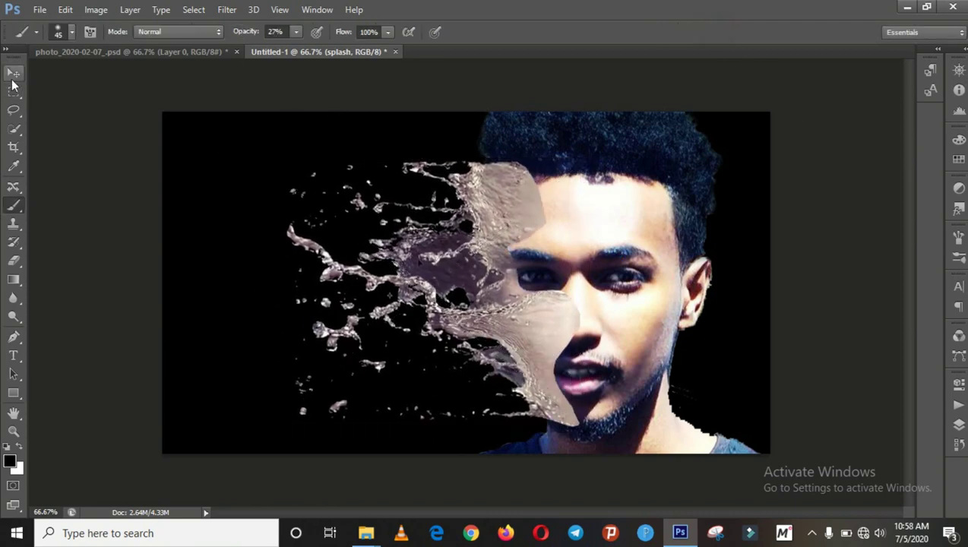
left_click_drag(437, 161, 422, 137)
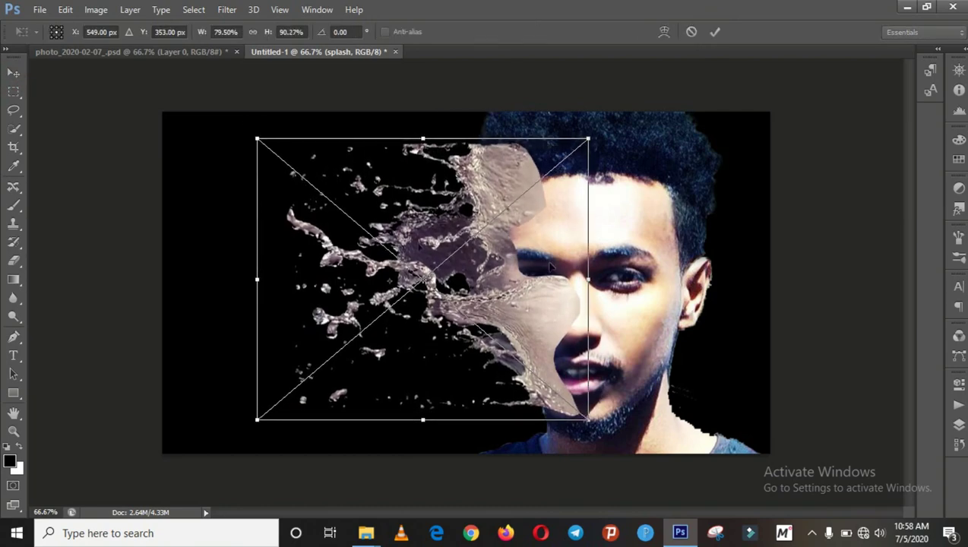
left_click_drag(553, 270, 555, 274)
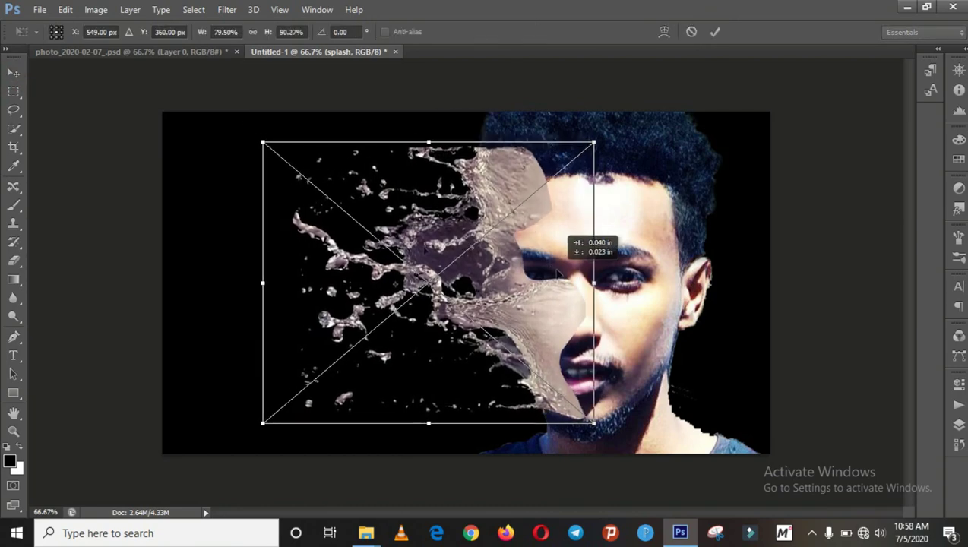
left_click(713, 32)
left_click(958, 423)
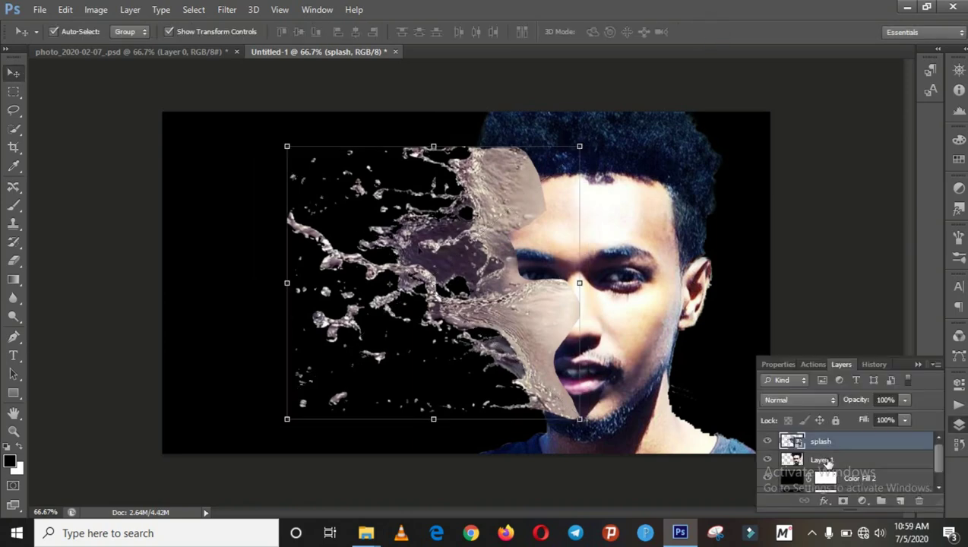
Step: Apply Hue/Saturation to the portrait on Layer 1 with Saturation at -43
left_click_drag(940, 463, 941, 465)
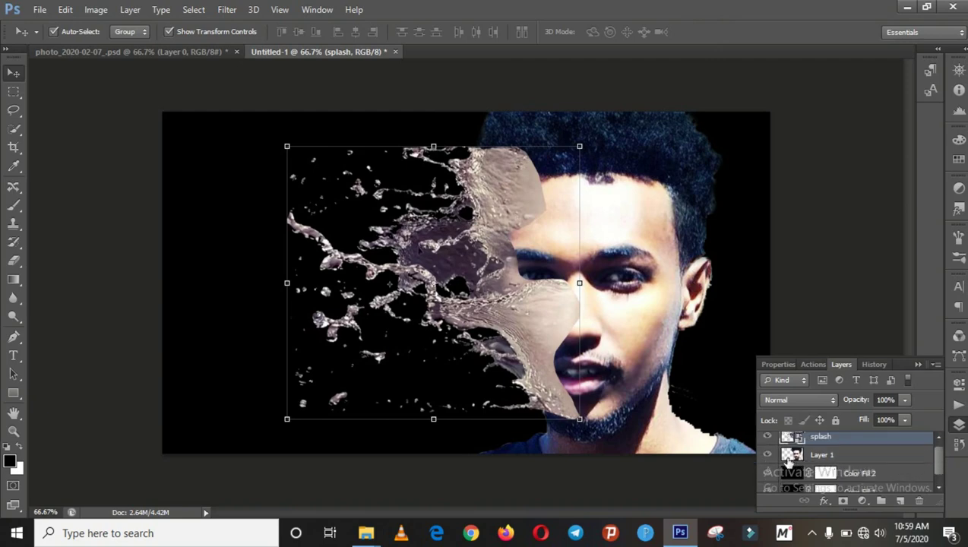
left_click(793, 455)
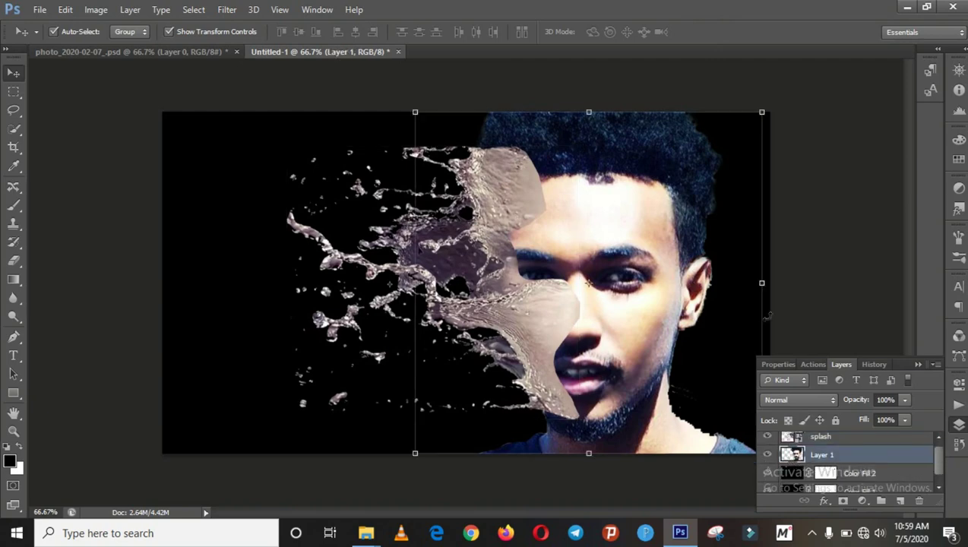
left_click(96, 10)
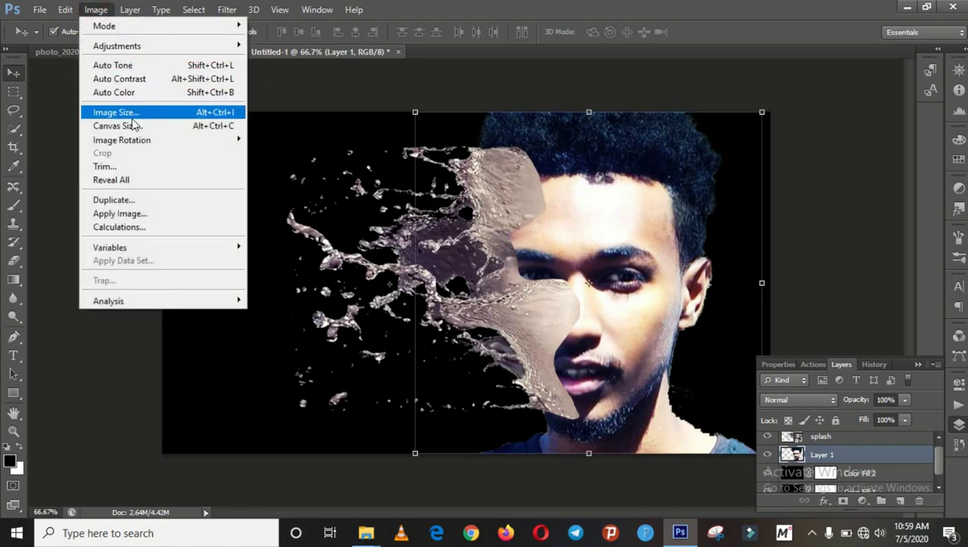
mouse_move(117, 45)
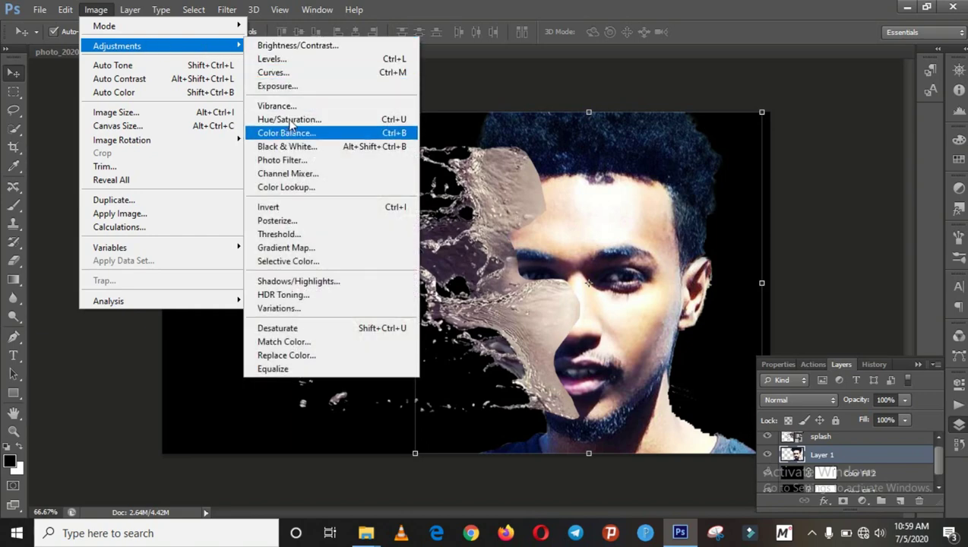
left_click(311, 120)
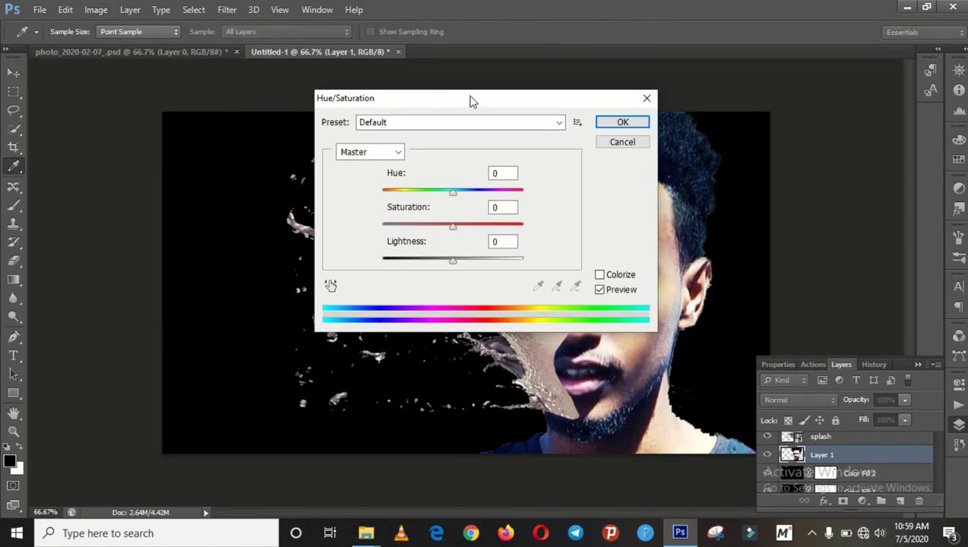
left_click_drag(469, 101, 209, 141)
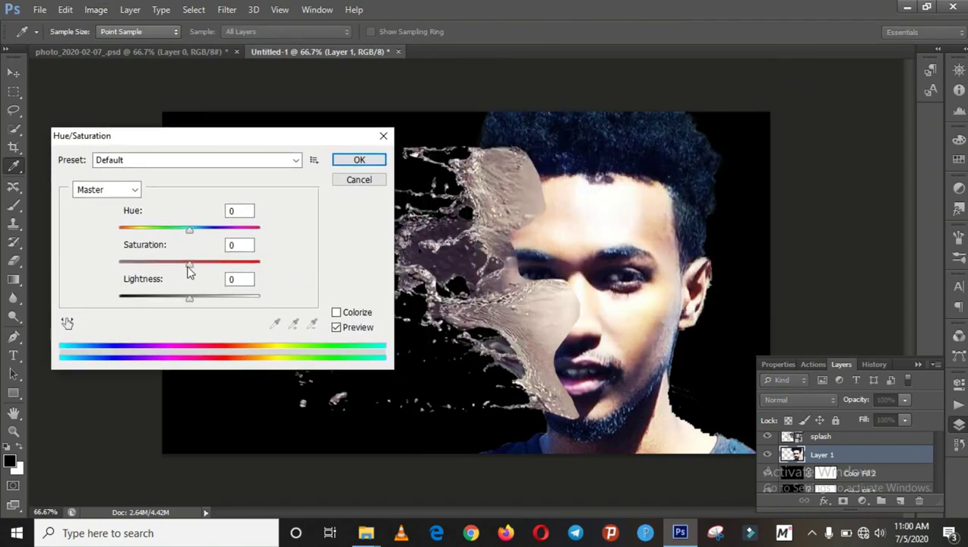
mouse_move(189, 267)
left_mouse_down()
mouse_move(146, 265)
mouse_move(158, 265)
left_mouse_up()
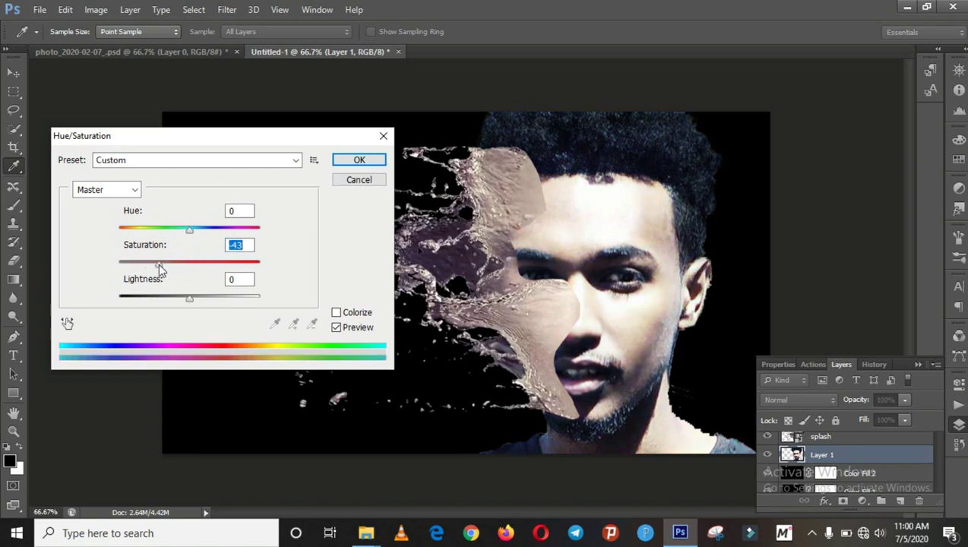
left_click(359, 161)
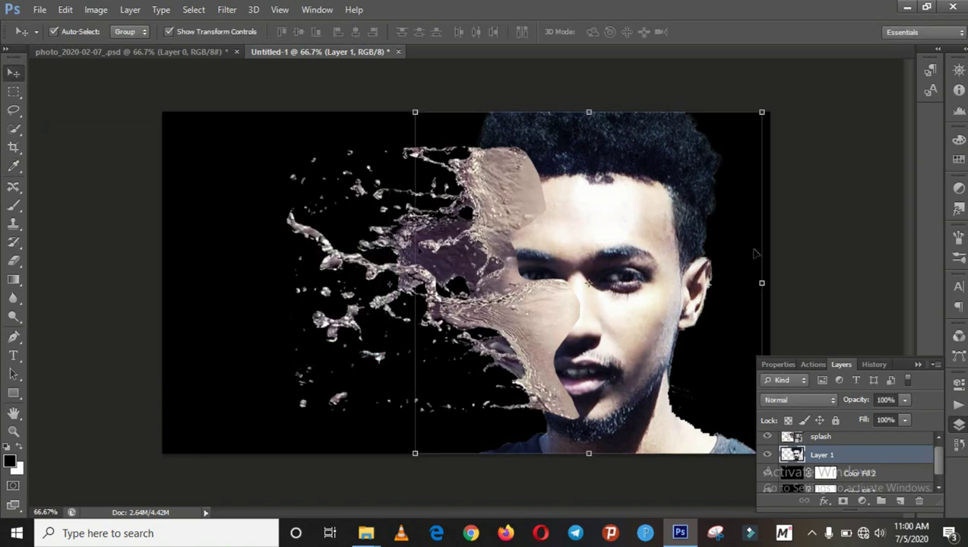
Step: Add a layer mask to the splash layer
left_click(808, 199)
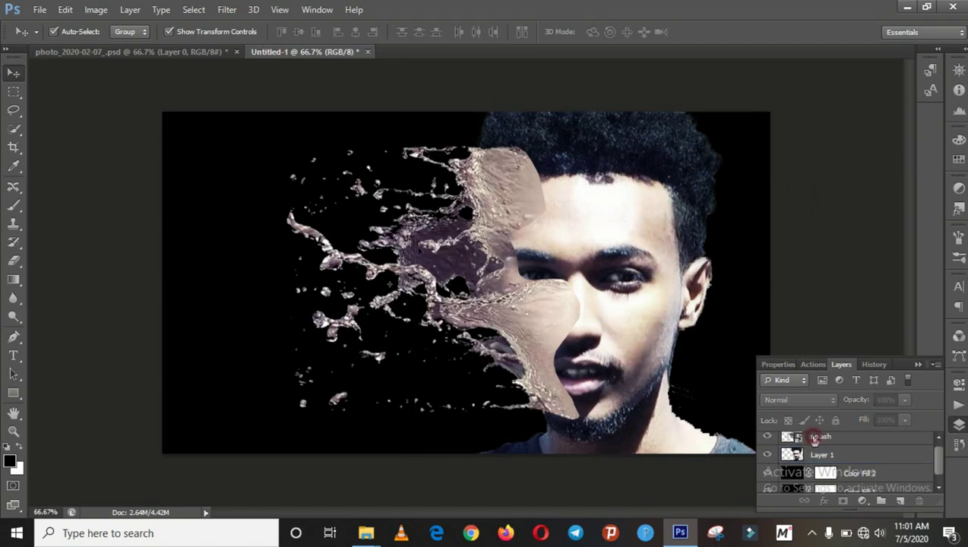
left_click(815, 438)
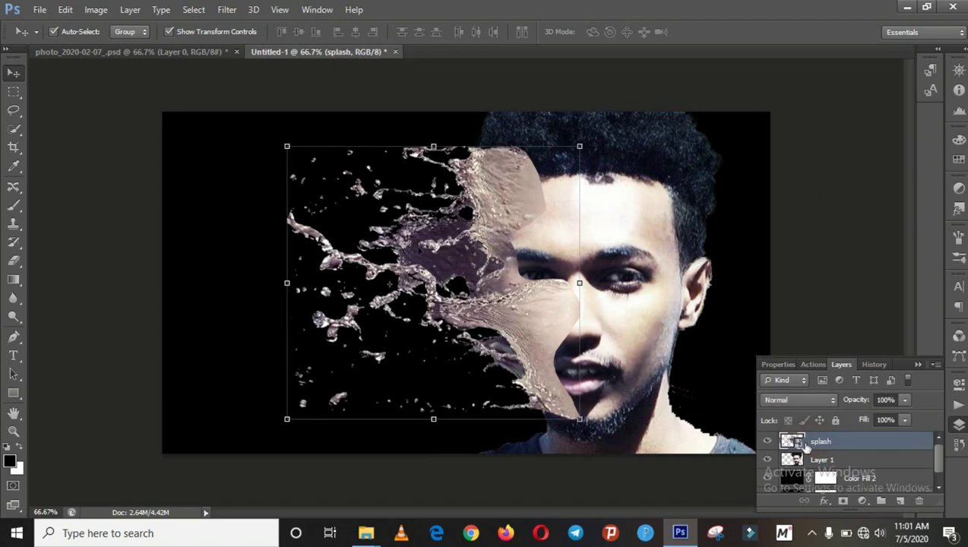
left_click(843, 501)
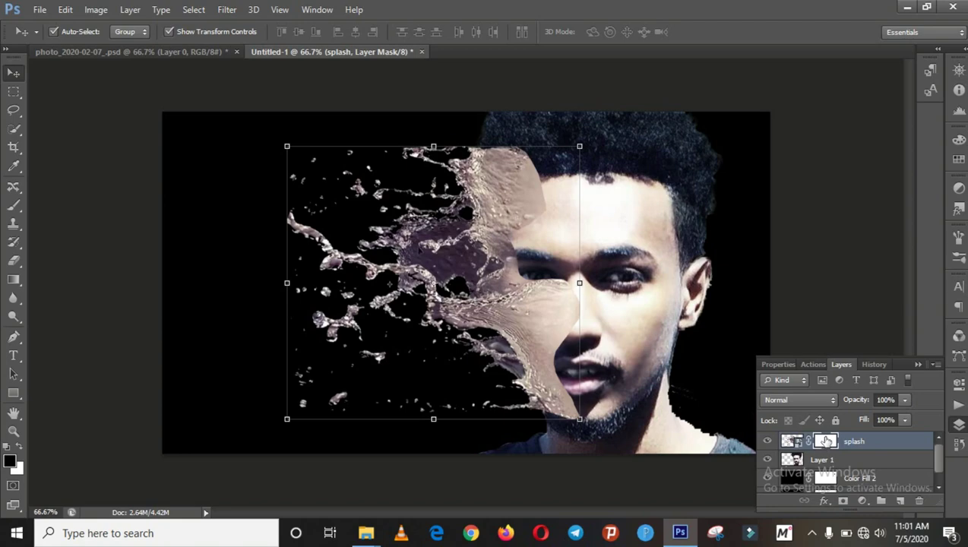
Step: Set the foreground colour to pure black 000000 and pick the Brush tool
left_click(9, 461)
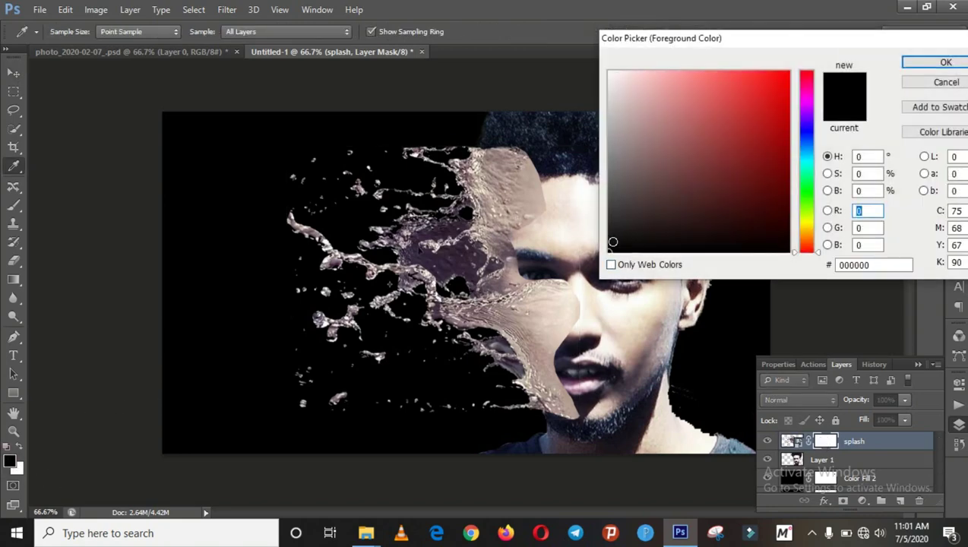
left_click_drag(613, 242, 607, 256)
double_click(853, 264)
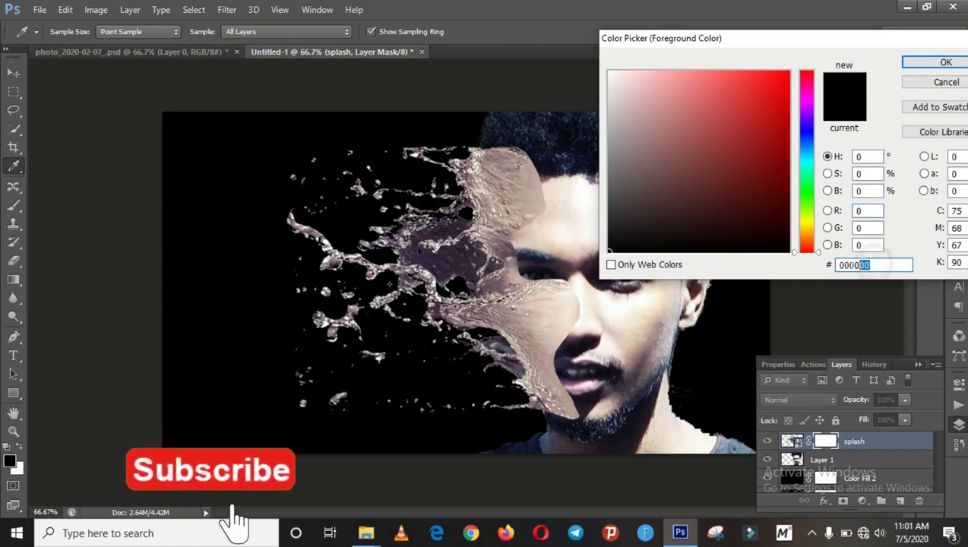
left_click(853, 265)
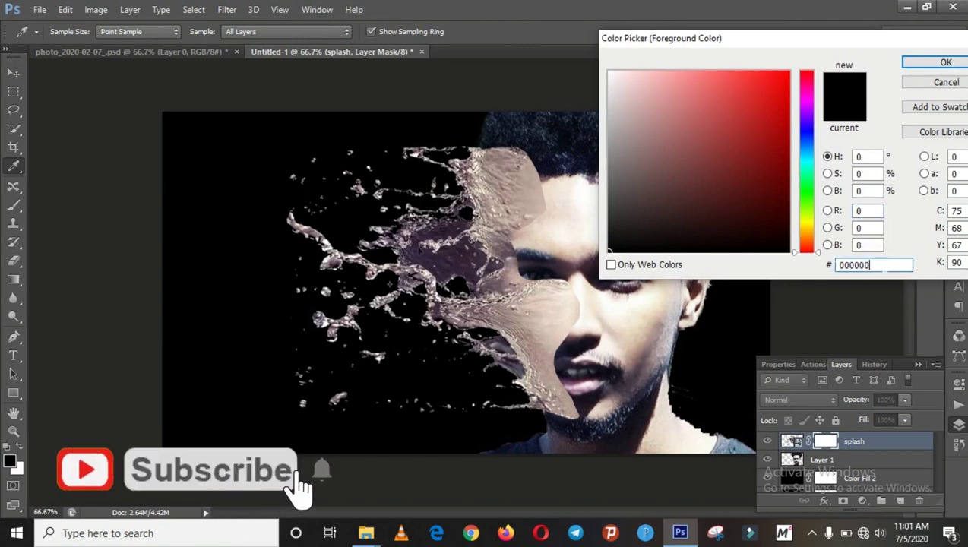
left_click(936, 64)
key("v")
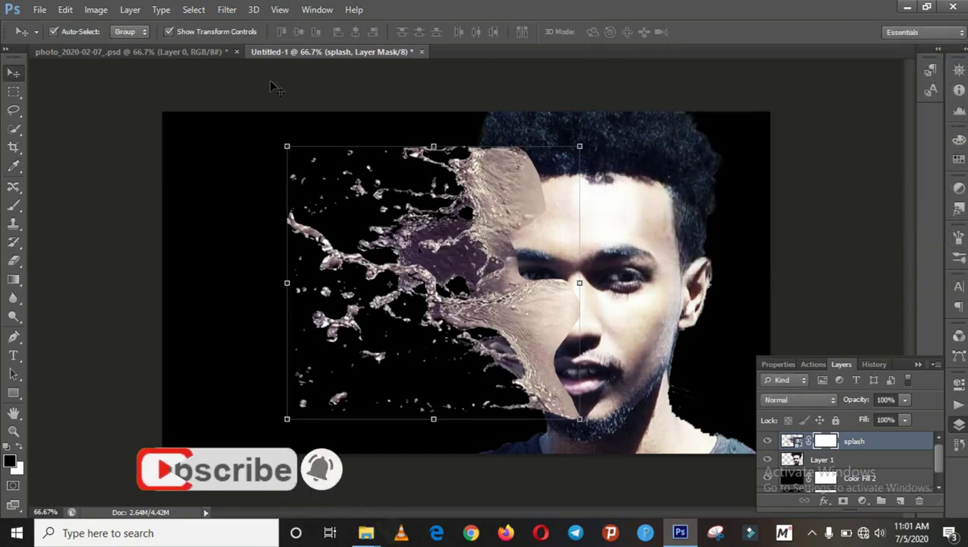
key("b")
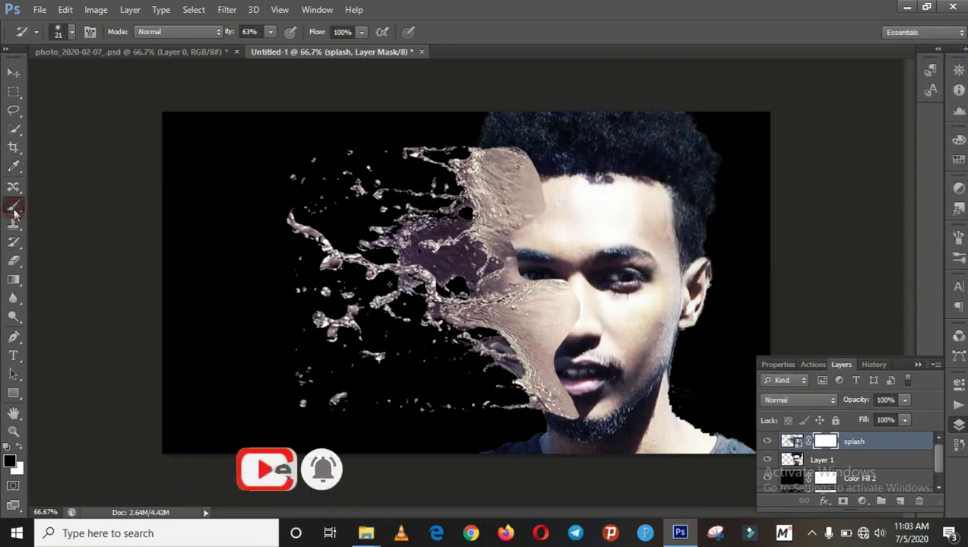
Step: At about 60% brush opacity, paint black on the splash mask by the forehead and nose
left_click(296, 31)
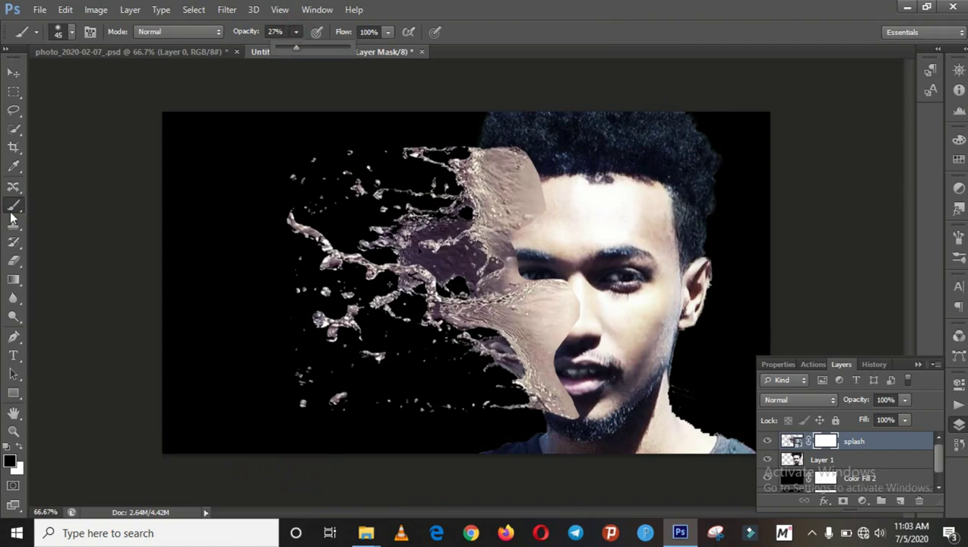
left_click(297, 31)
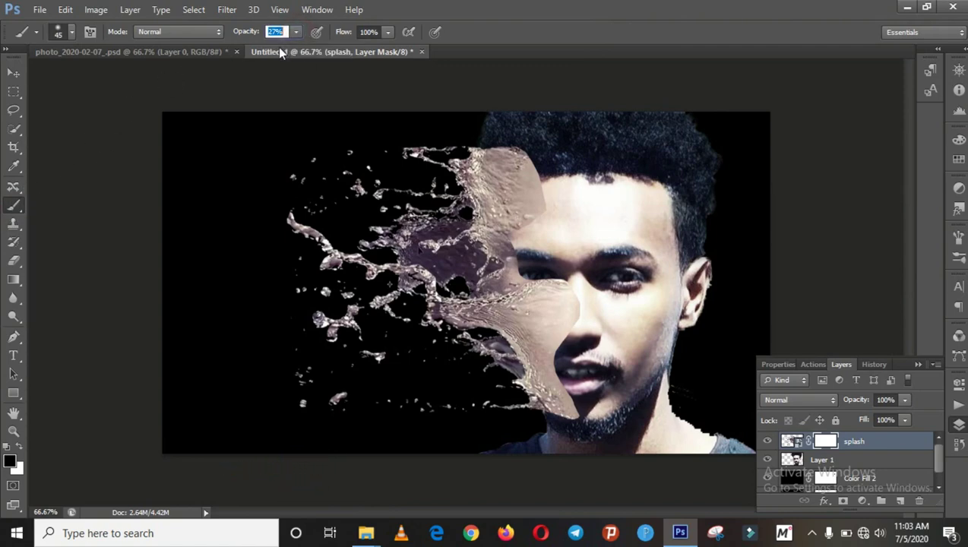
left_click(296, 33)
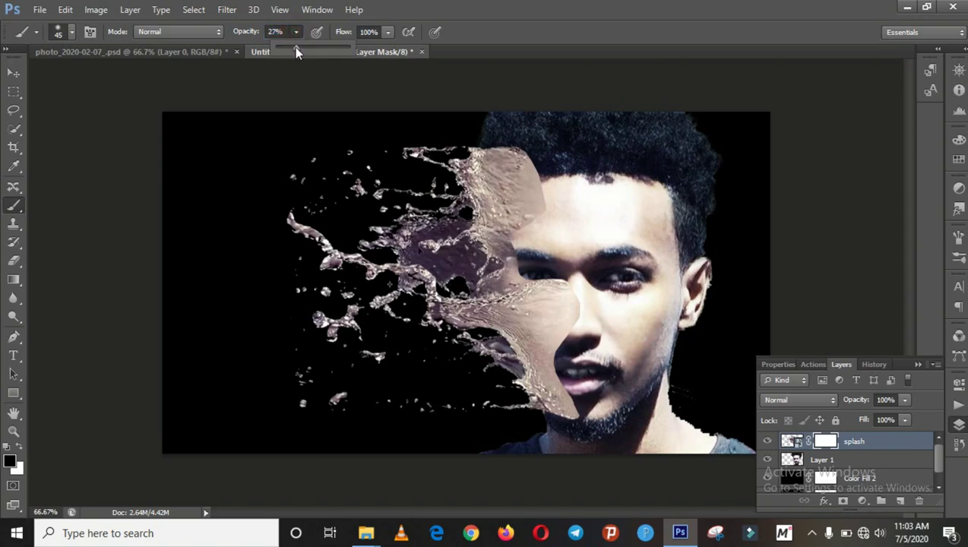
left_click_drag(307, 47, 321, 49)
left_click(546, 185)
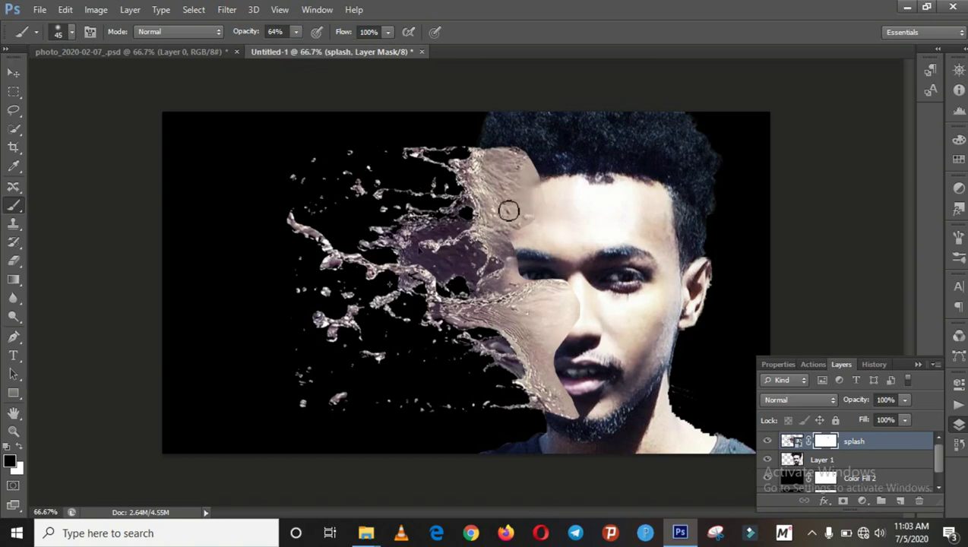
left_click_drag(520, 229, 513, 240)
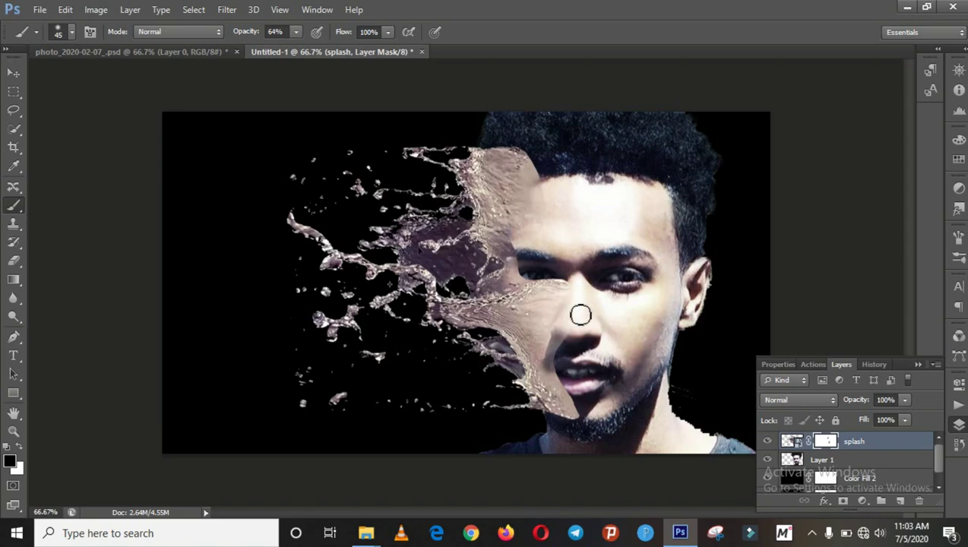
left_click_drag(571, 338, 570, 351)
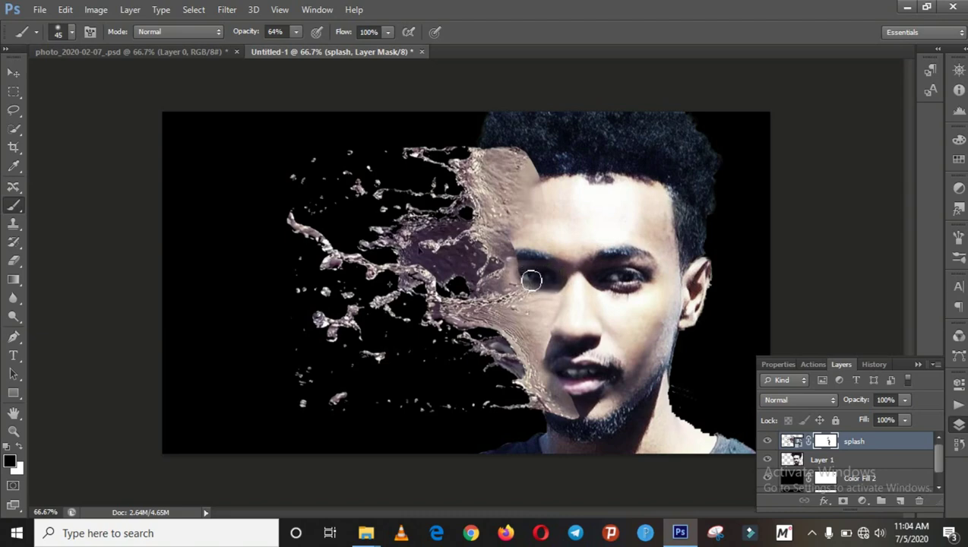
Step: At 39% opacity, fade the splash over the left eye, forehead, chin and lip, undoing one stroke
left_click(295, 31)
left_click_drag(296, 48, 278, 47)
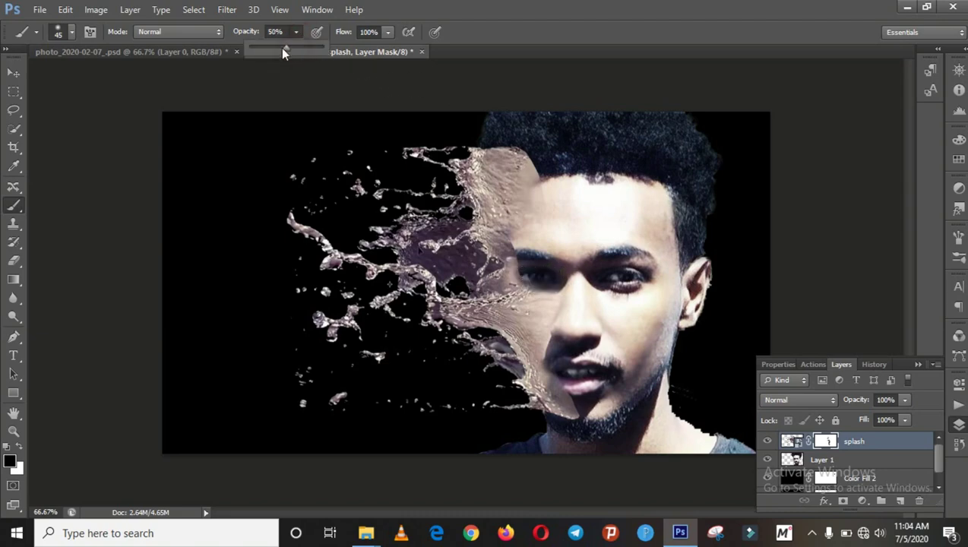
left_click(530, 272)
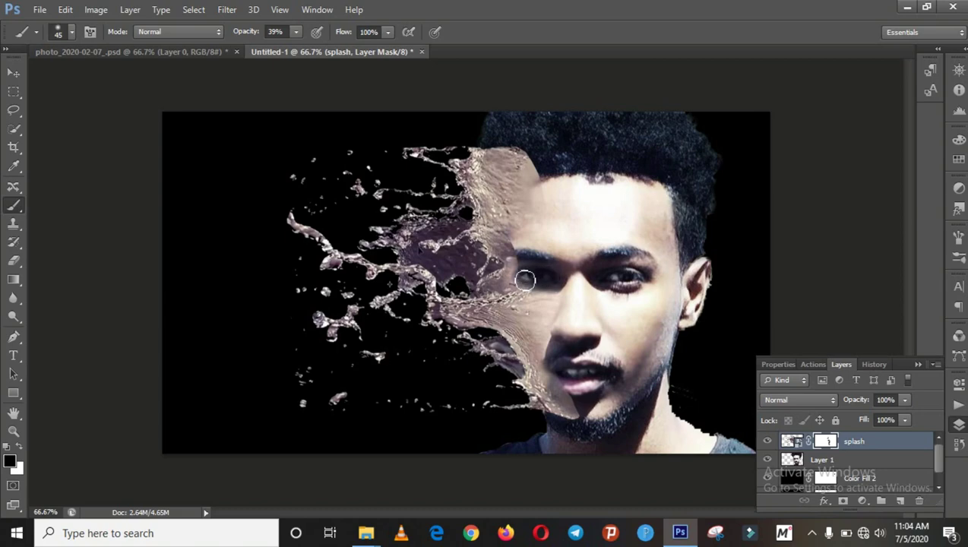
left_click_drag(525, 281, 542, 278)
mouse_move(549, 203)
left_mouse_down()
mouse_move(514, 151)
mouse_move(531, 160)
mouse_move(496, 143)
mouse_move(494, 156)
mouse_move(473, 147)
mouse_move(531, 167)
mouse_move(501, 149)
mouse_move(515, 169)
mouse_move(548, 180)
mouse_move(492, 218)
mouse_move(502, 221)
mouse_move(492, 201)
mouse_move(503, 222)
left_mouse_up()
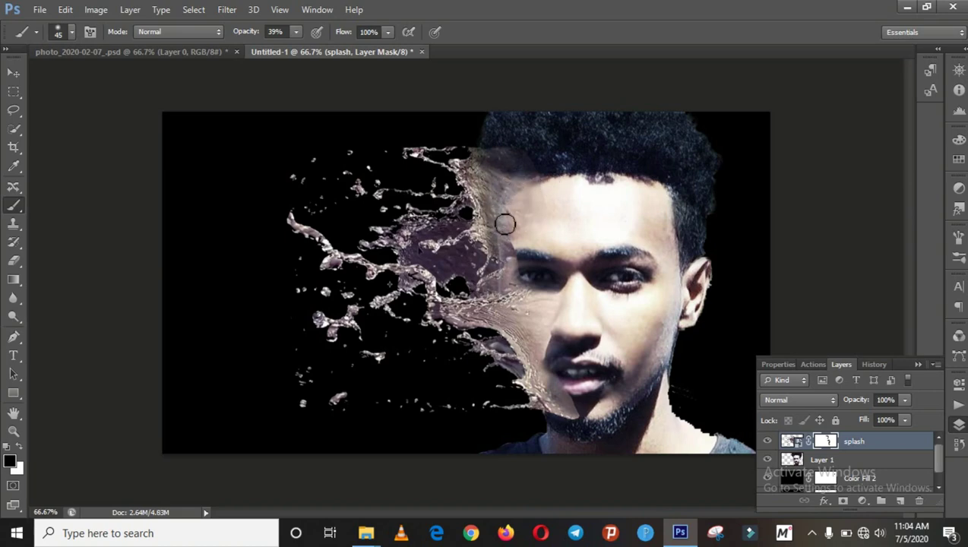
key("ctrl+z")
key("ctrl+z")
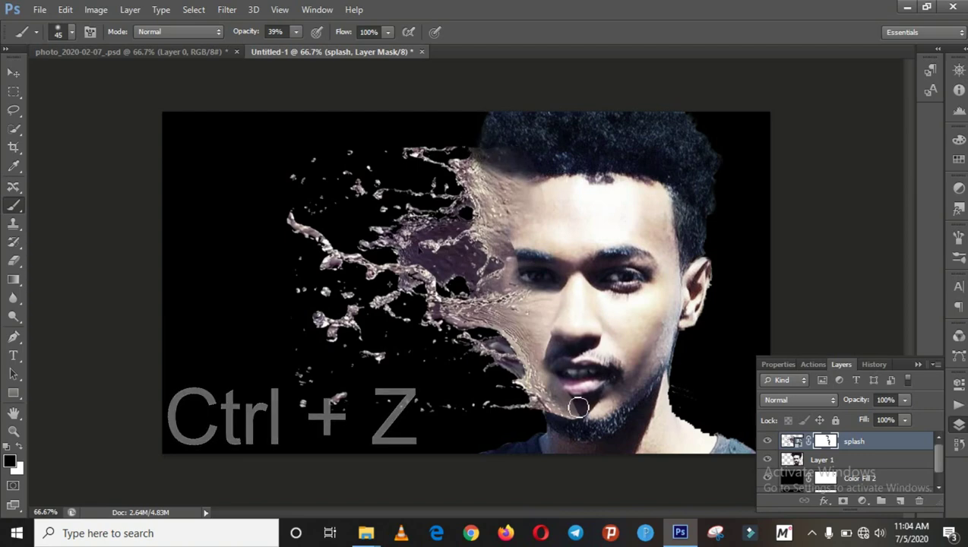
mouse_move(553, 394)
left_mouse_down()
mouse_move(540, 348)
mouse_move(556, 320)
mouse_move(537, 331)
left_mouse_up()
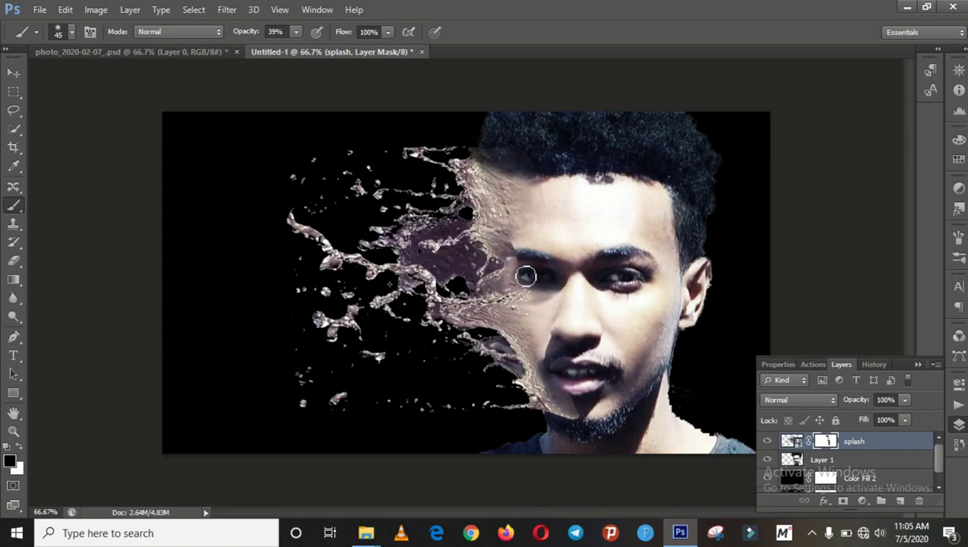
left_click_drag(528, 276, 522, 259)
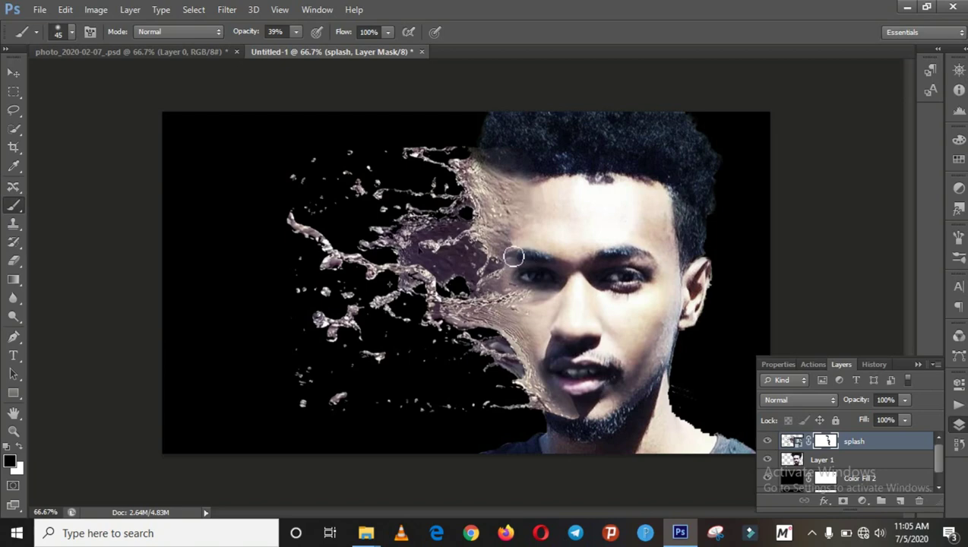
Step: With opacity near 60% and flow 100%, reveal the left eye and blend the forehead edge
left_click(296, 31)
left_click_drag(298, 48, 357, 51)
left_click(387, 32)
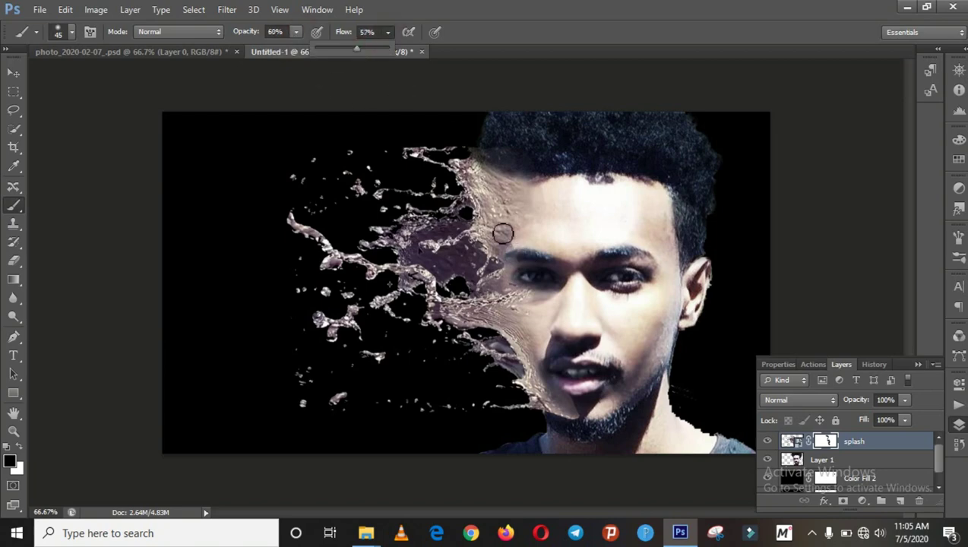
left_click(511, 259)
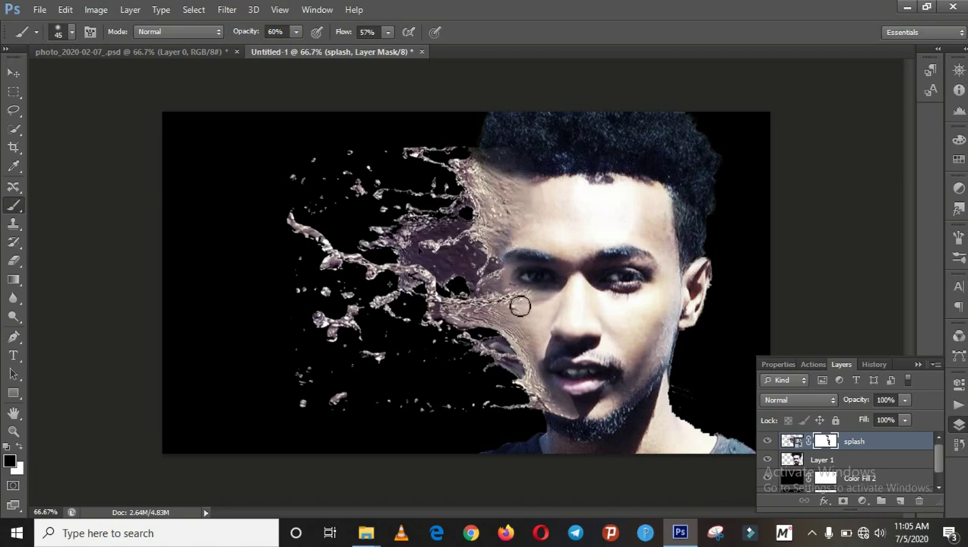
left_click_drag(387, 45, 424, 48)
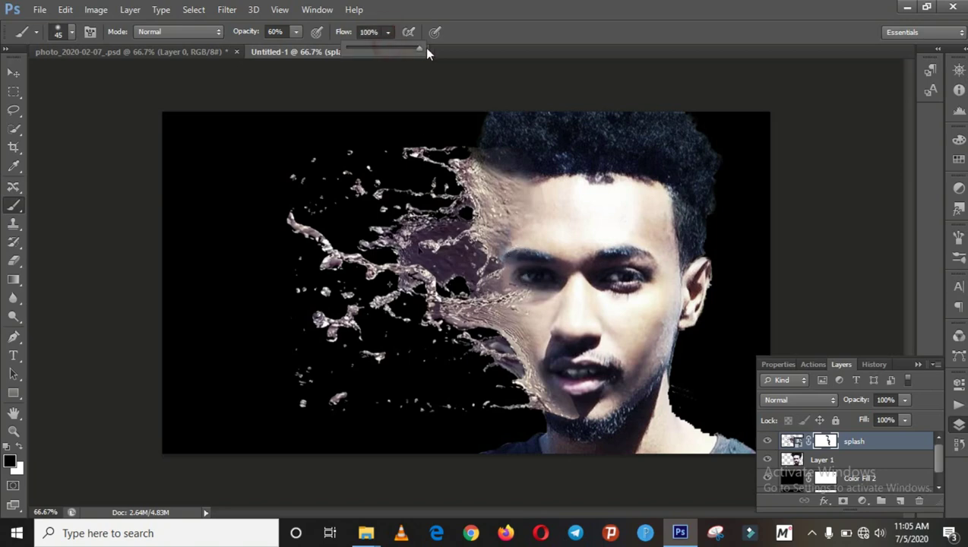
left_click(512, 258)
mouse_move(511, 259)
left_mouse_down()
mouse_move(521, 275)
mouse_move(509, 278)
mouse_move(539, 293)
mouse_move(527, 302)
left_mouse_up()
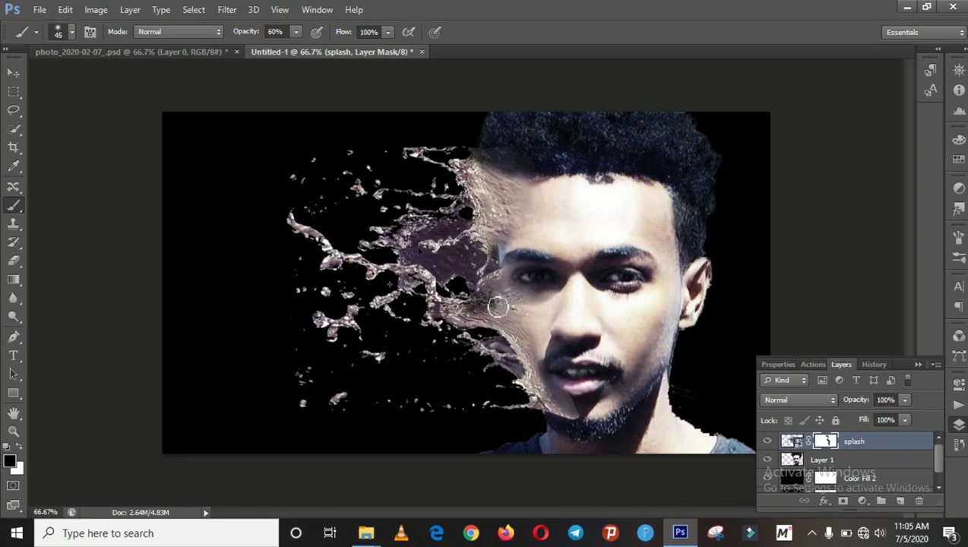
key("ctrl+z")
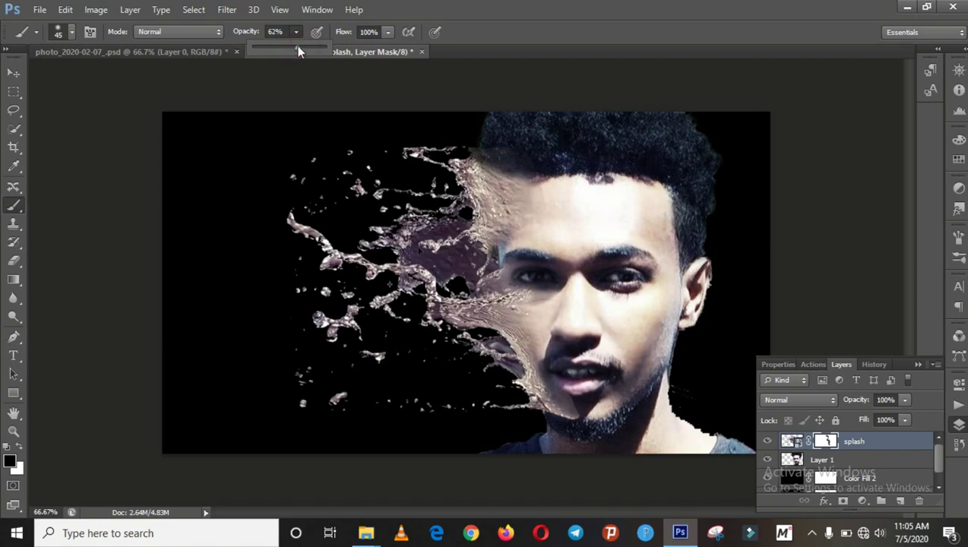
left_click(532, 294)
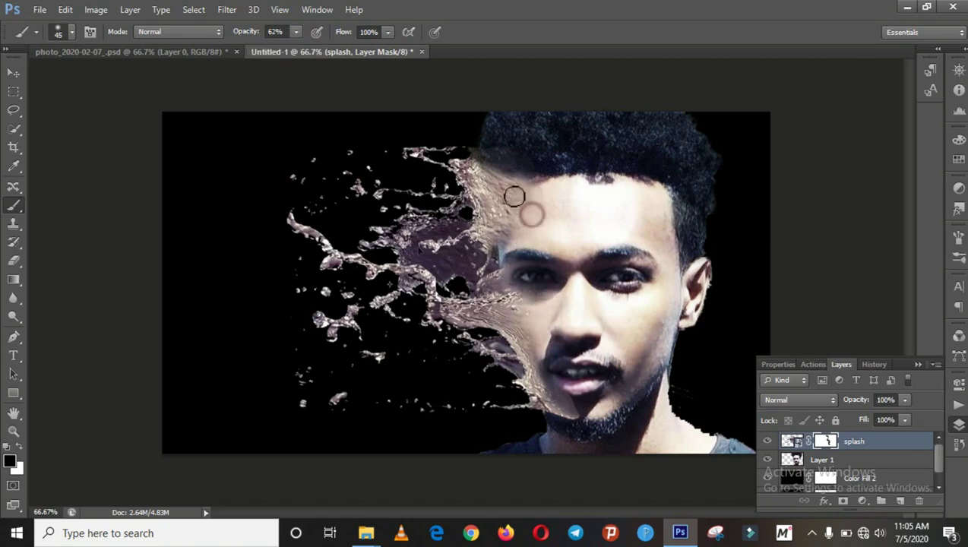
mouse_move(524, 217)
left_mouse_down()
mouse_move(504, 204)
mouse_move(518, 186)
left_mouse_up()
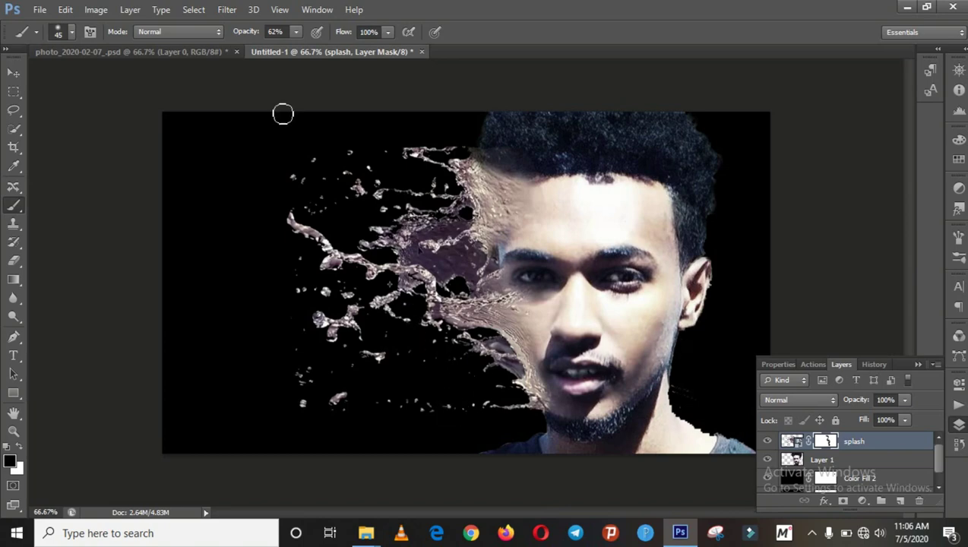
Step: Move and enlarge the splash to 120.20% width and 108.08% height across the face, then commit
left_click(13, 72)
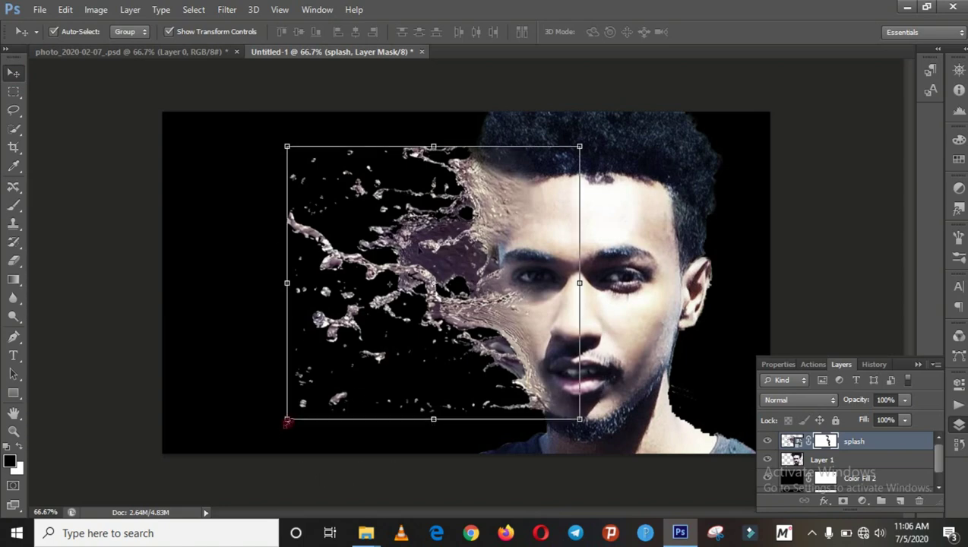
mouse_move(287, 419)
left_mouse_down()
mouse_move(221, 431)
mouse_move(300, 435)
left_mouse_up()
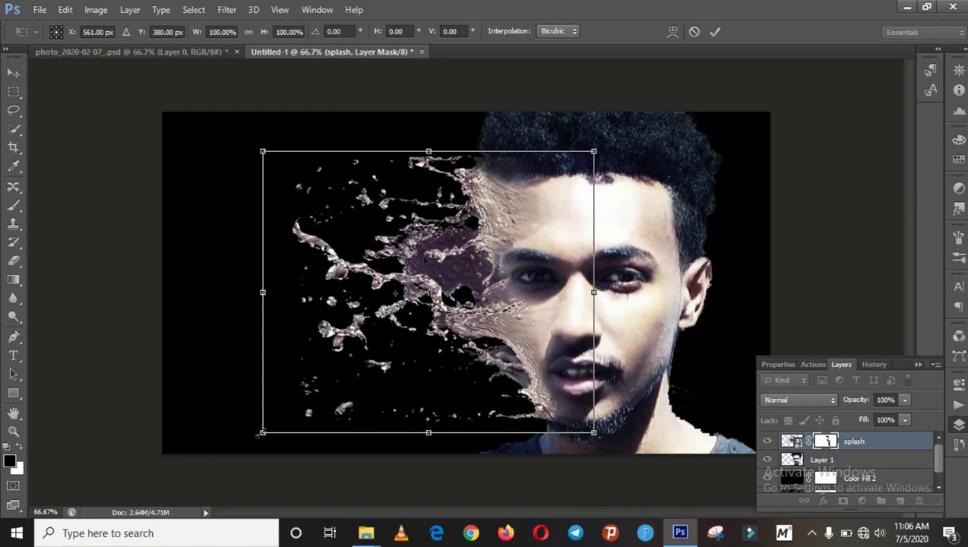
left_click_drag(261, 433, 196, 445)
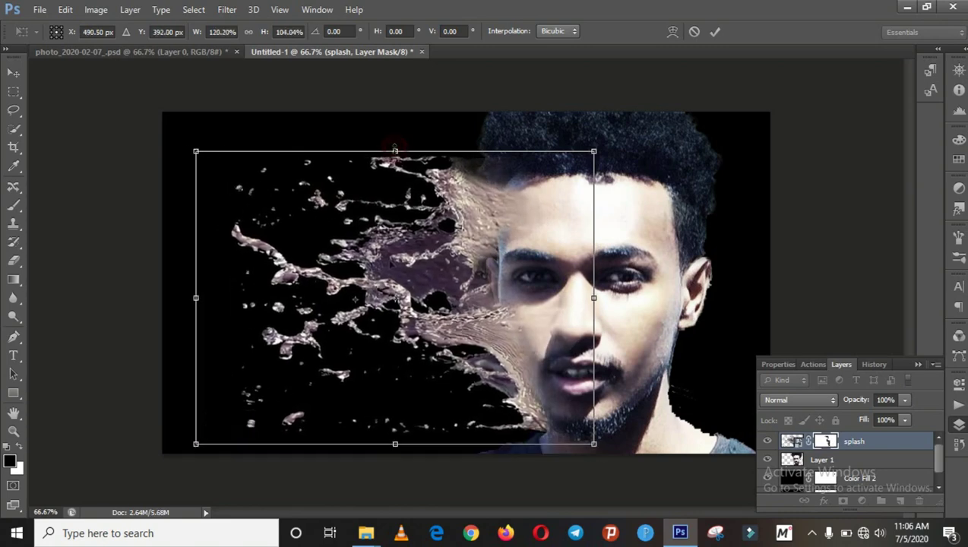
left_click_drag(395, 149, 395, 139)
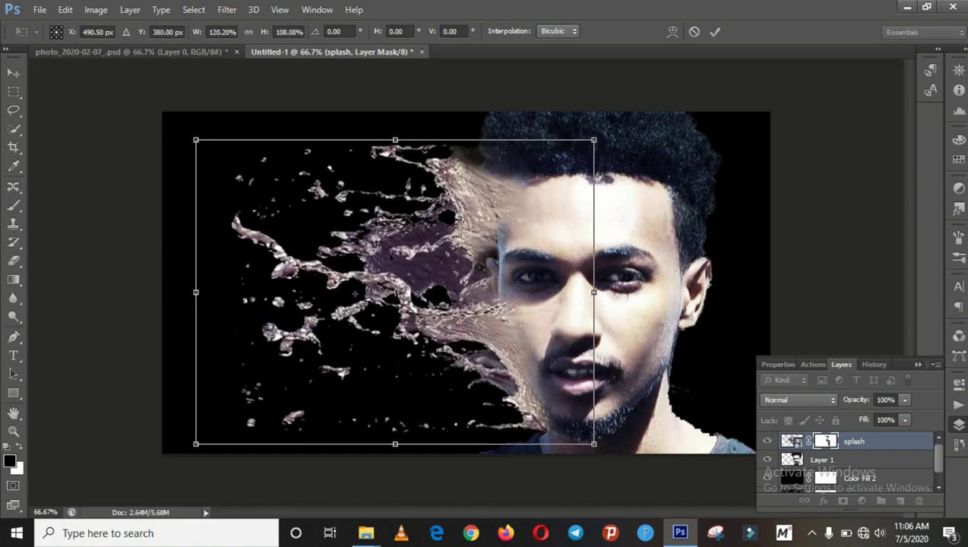
left_click_drag(391, 258, 410, 260)
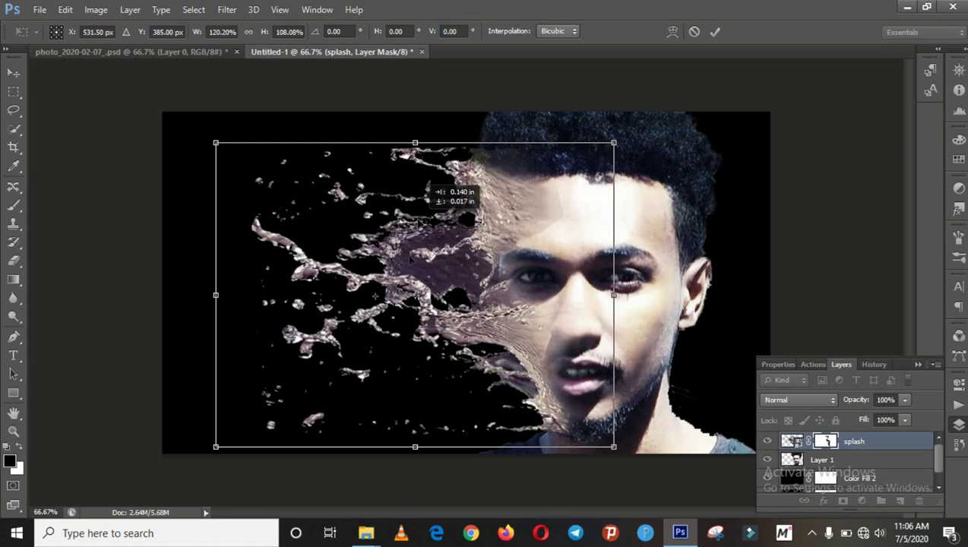
left_click_drag(410, 260, 410, 259)
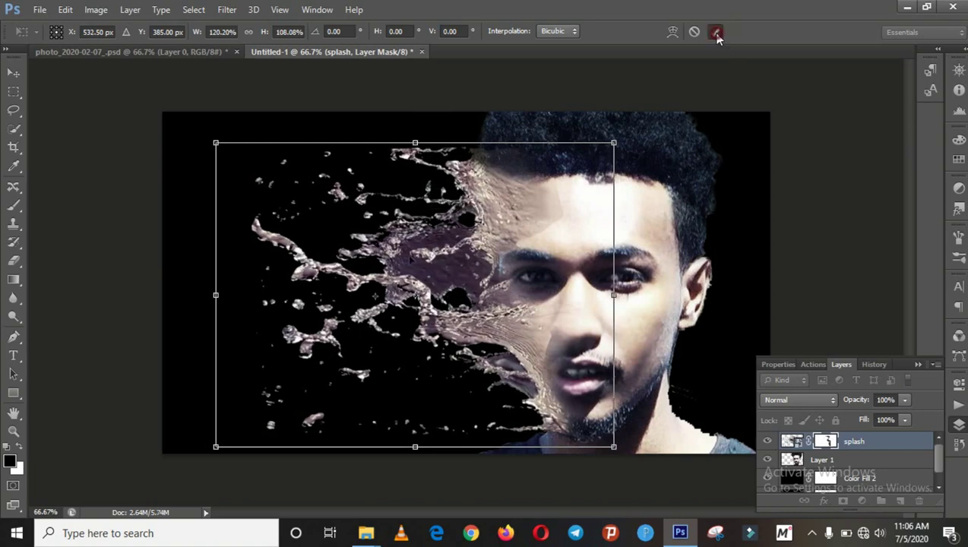
left_click(715, 32)
left_click(226, 328)
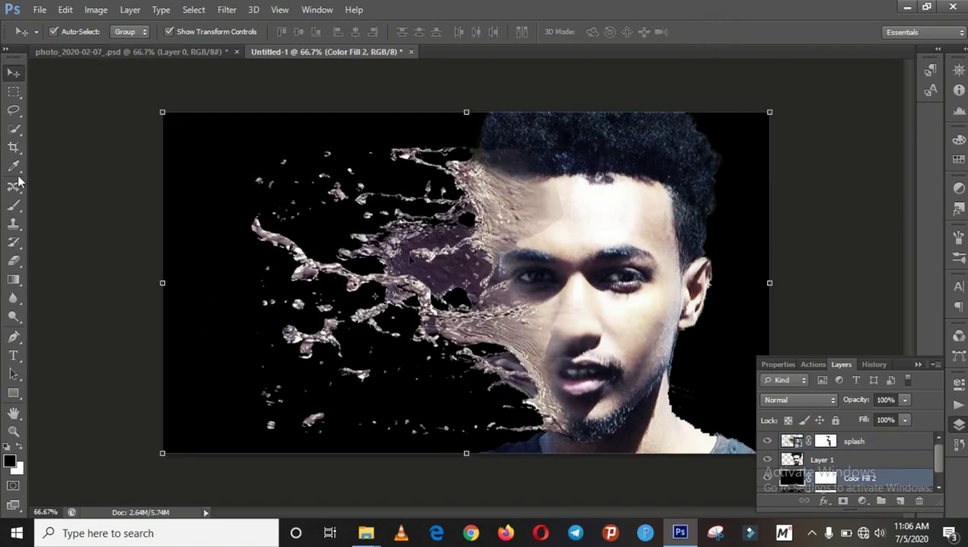
Step: Paint the splash mask at 17% opacity along the jaw, then at higher opacity over the forehead
left_click(14, 207)
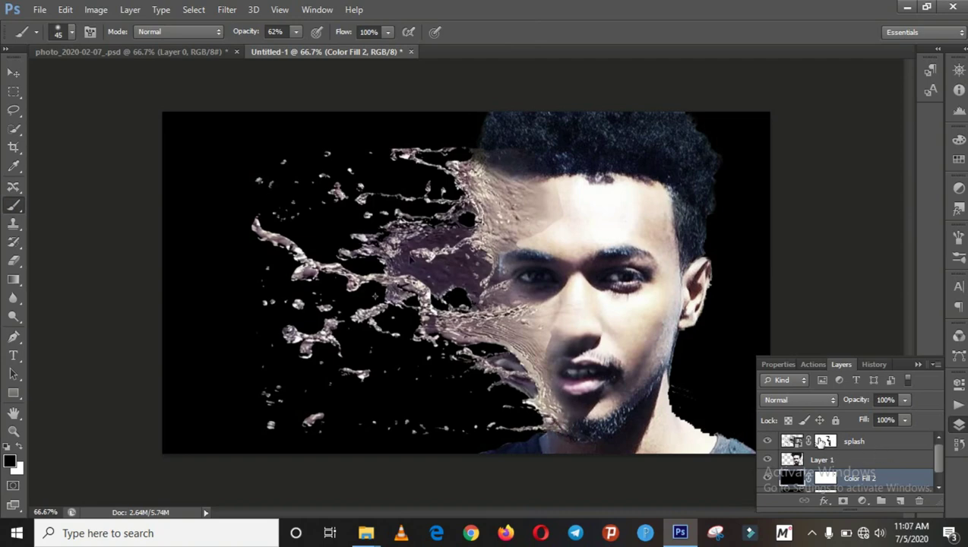
left_click(823, 442)
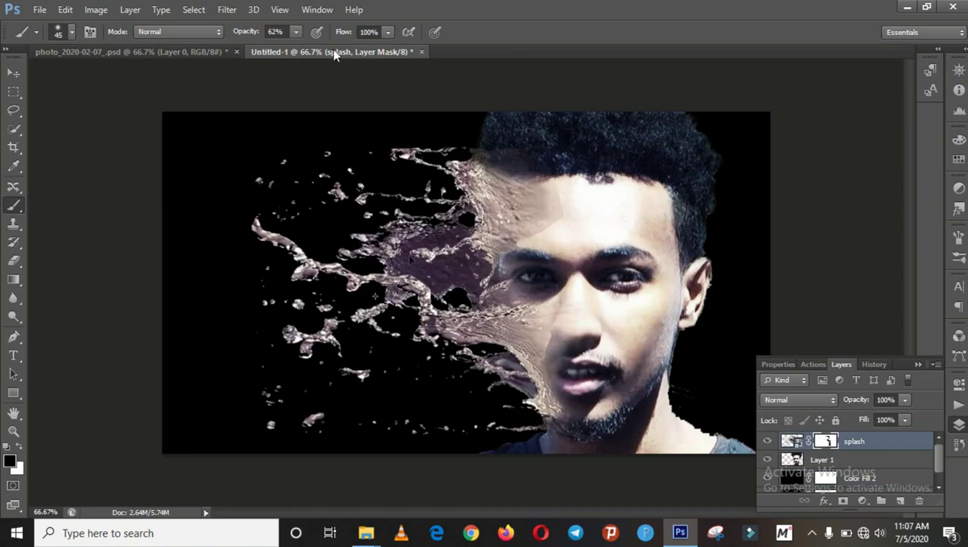
left_click(296, 34)
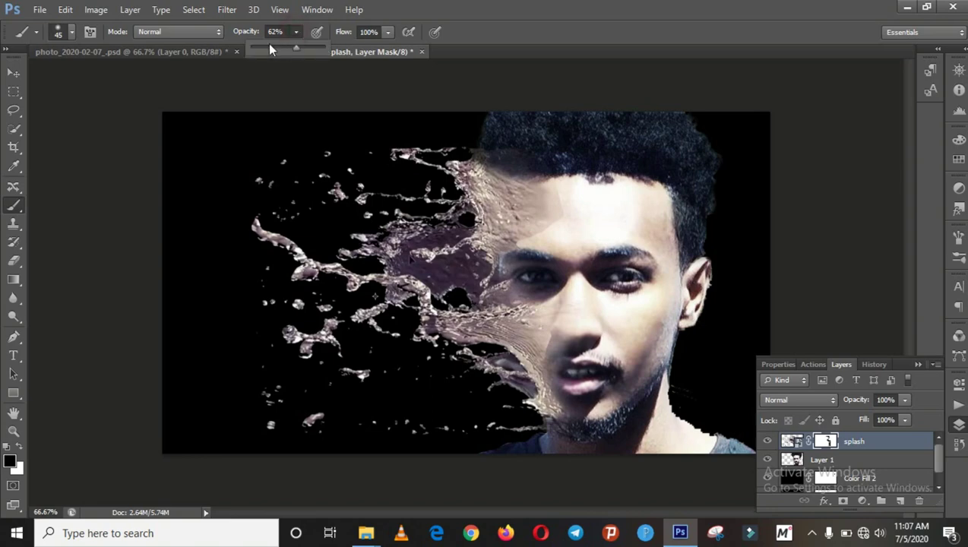
left_click(542, 372)
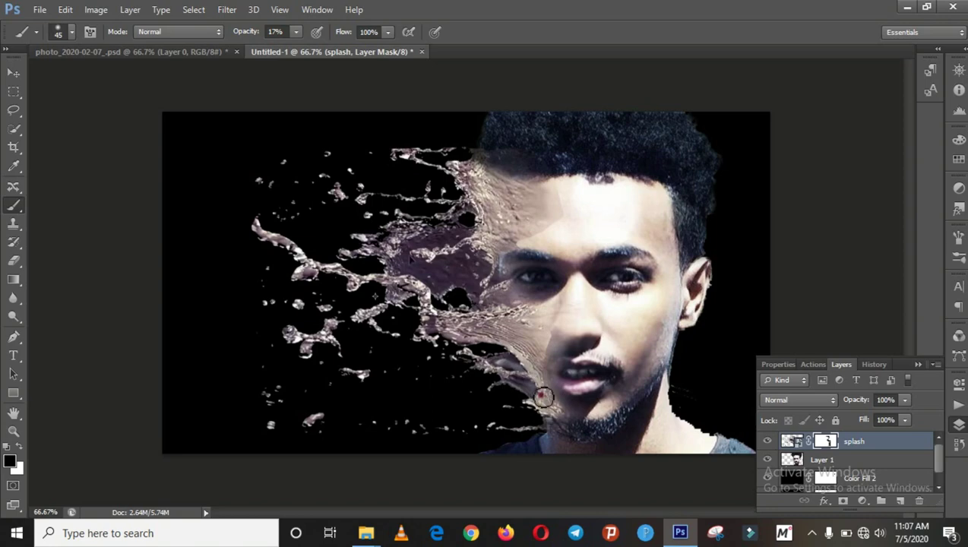
mouse_move(543, 397)
left_mouse_down()
mouse_move(504, 320)
mouse_move(524, 313)
left_mouse_up()
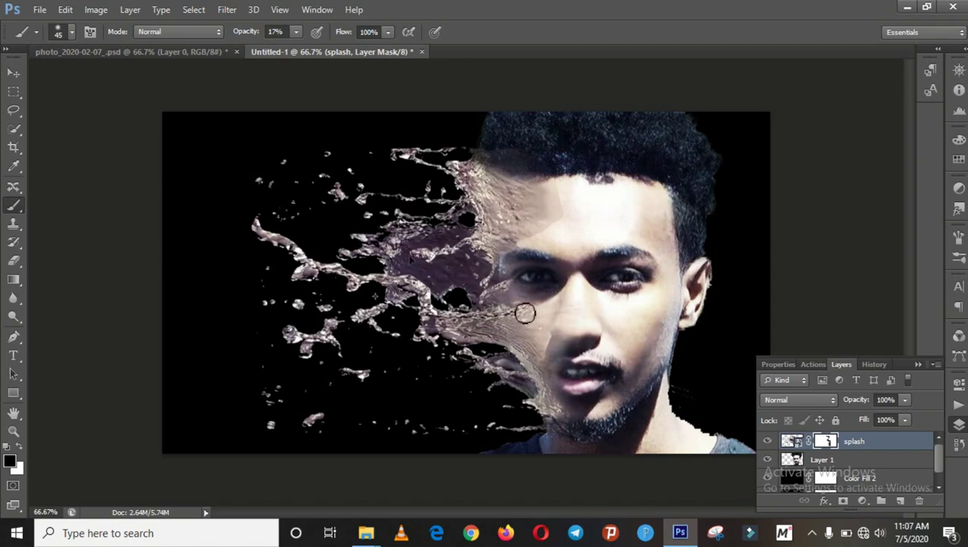
left_click(557, 206)
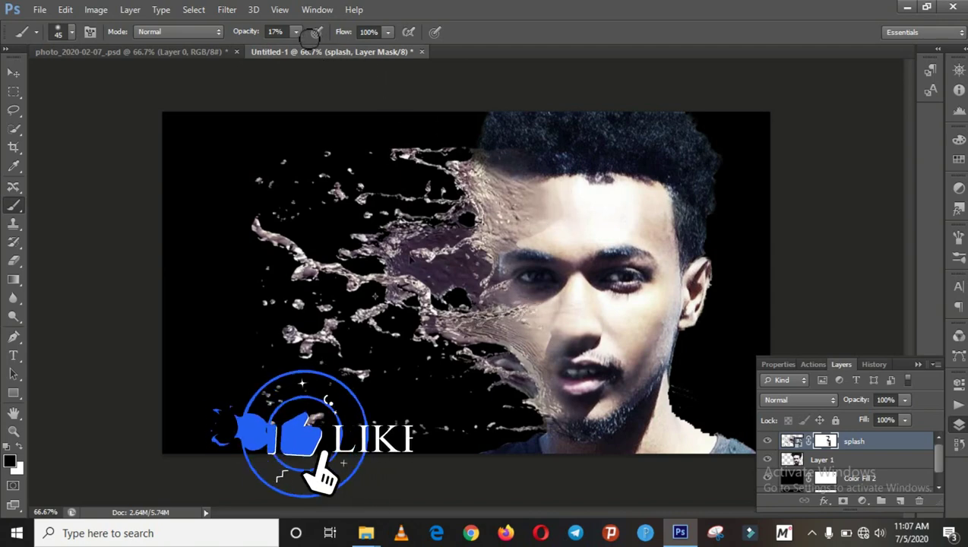
mouse_move(311, 35)
left_mouse_down()
mouse_move(301, 49)
mouse_move(327, 48)
left_mouse_up()
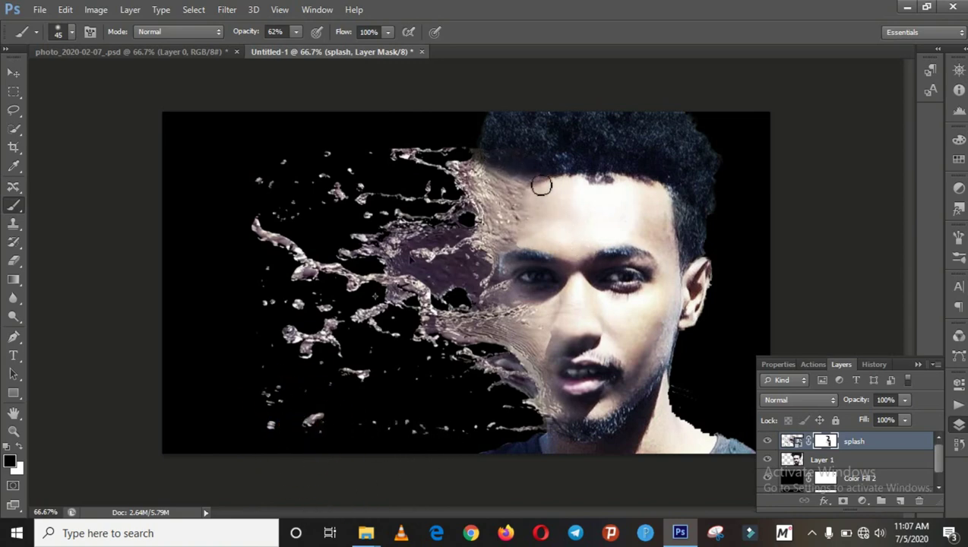
left_click_drag(520, 175, 538, 178)
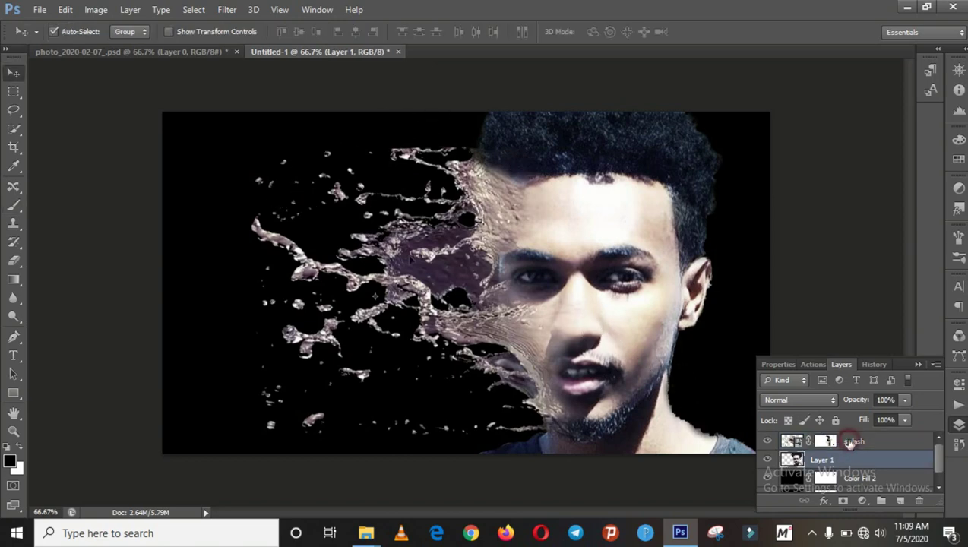
left_click(850, 443)
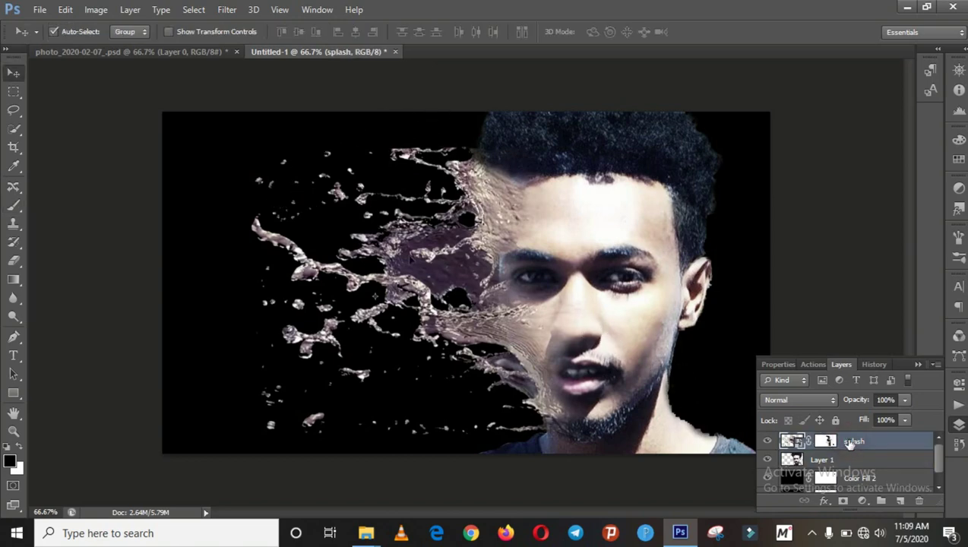
Step: Add a Solid Color fill layer in skin colour d9c2ae above the splash
left_click(899, 502)
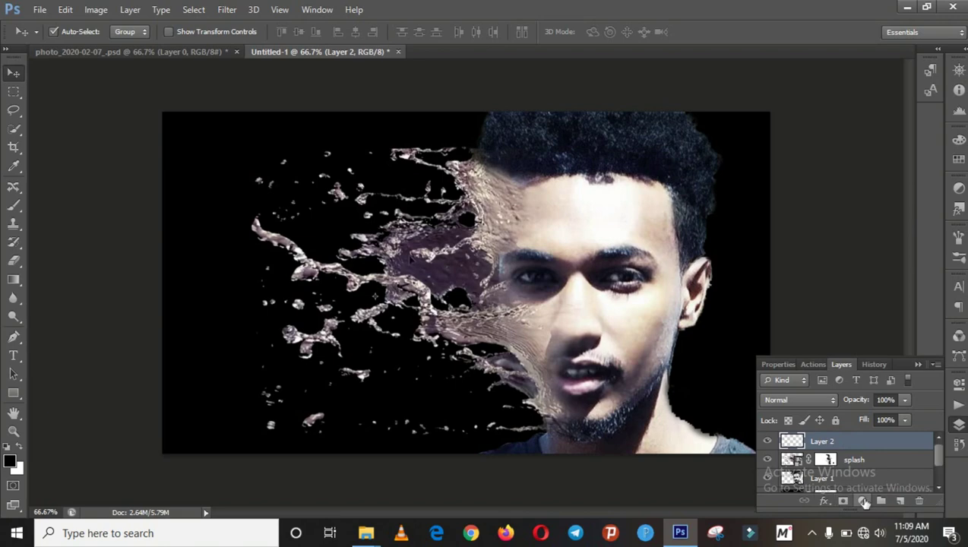
left_click(863, 501)
left_click(850, 190)
type("d9c2ae")
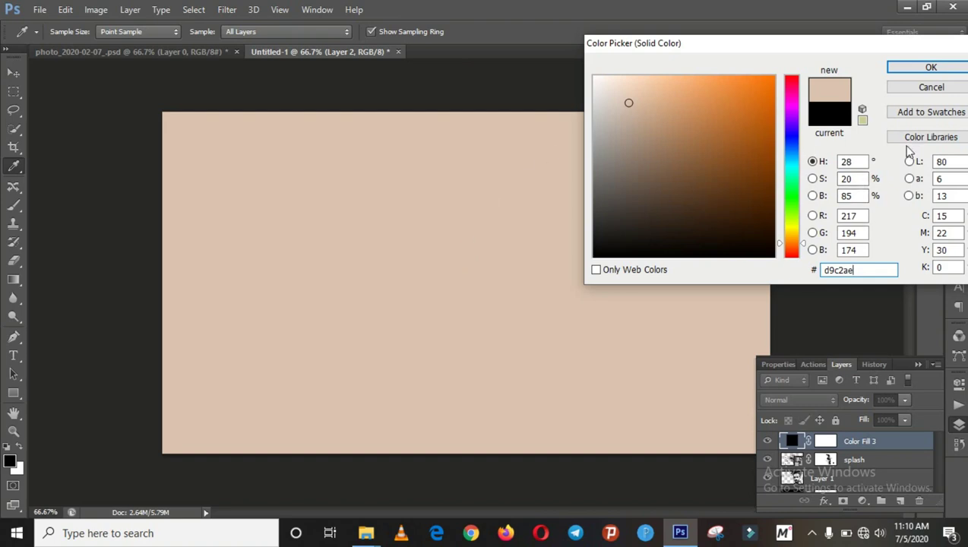
left_click(928, 69)
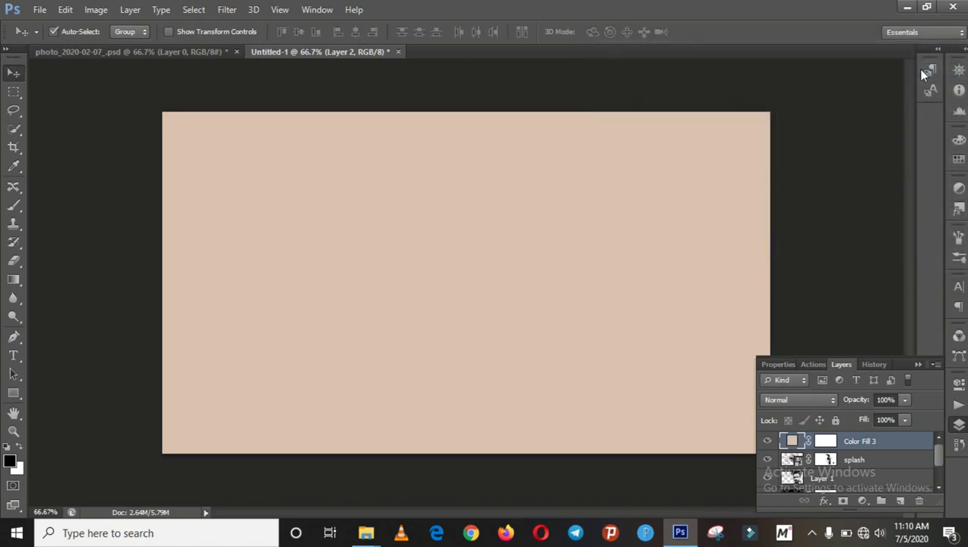
Step: Set the fill layer to Soft Light blend mode at about 73% opacity
left_click(798, 398)
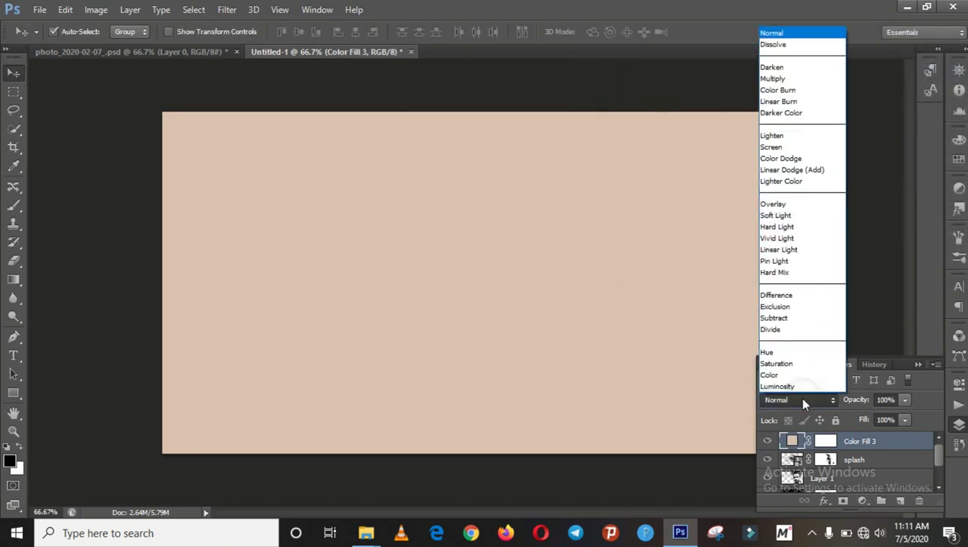
left_click(781, 217)
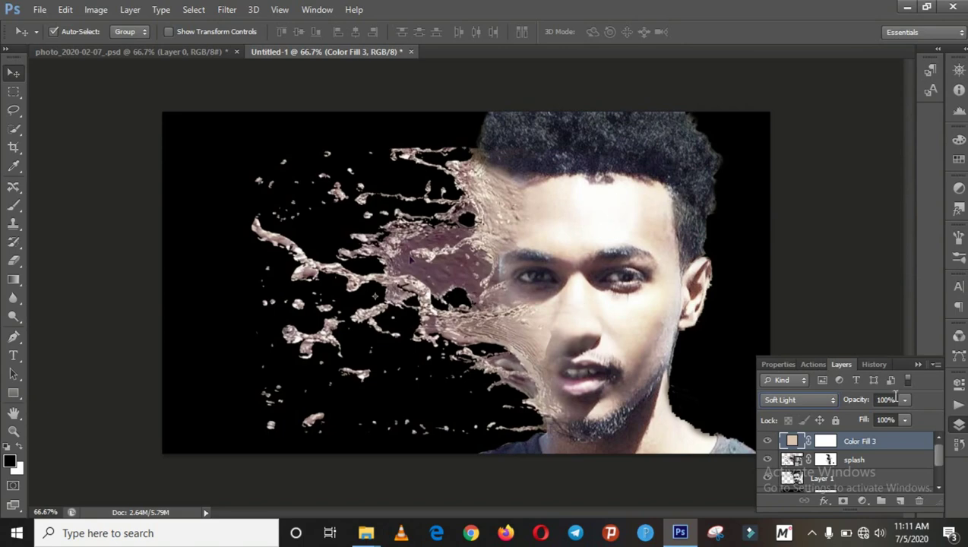
left_click(904, 400)
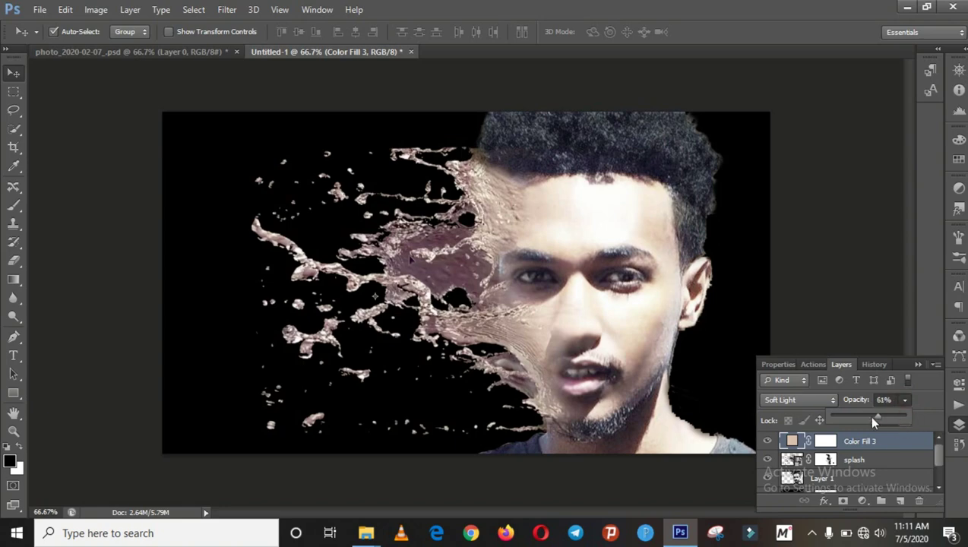
left_click_drag(832, 420, 805, 420)
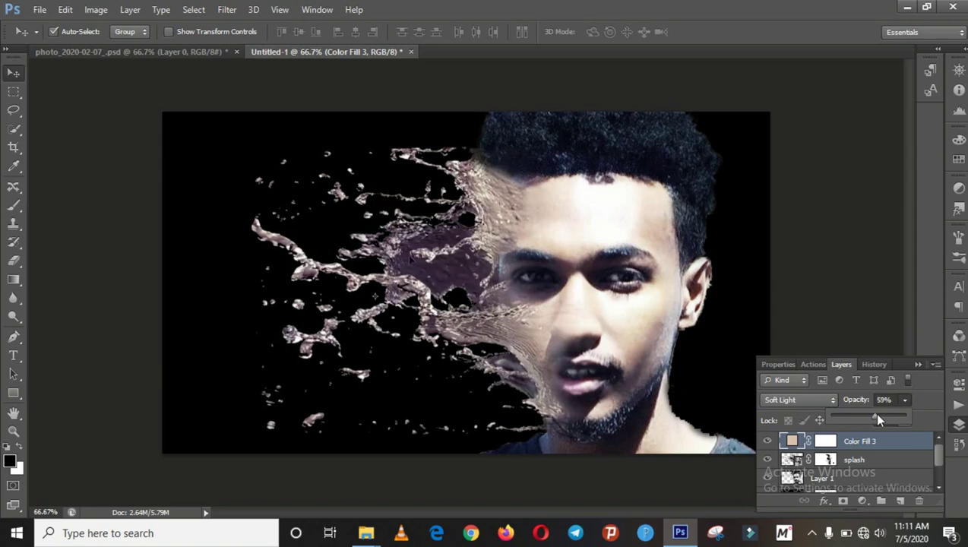
mouse_move(877, 417)
left_mouse_down()
mouse_move(890, 417)
mouse_move(875, 420)
left_mouse_up()
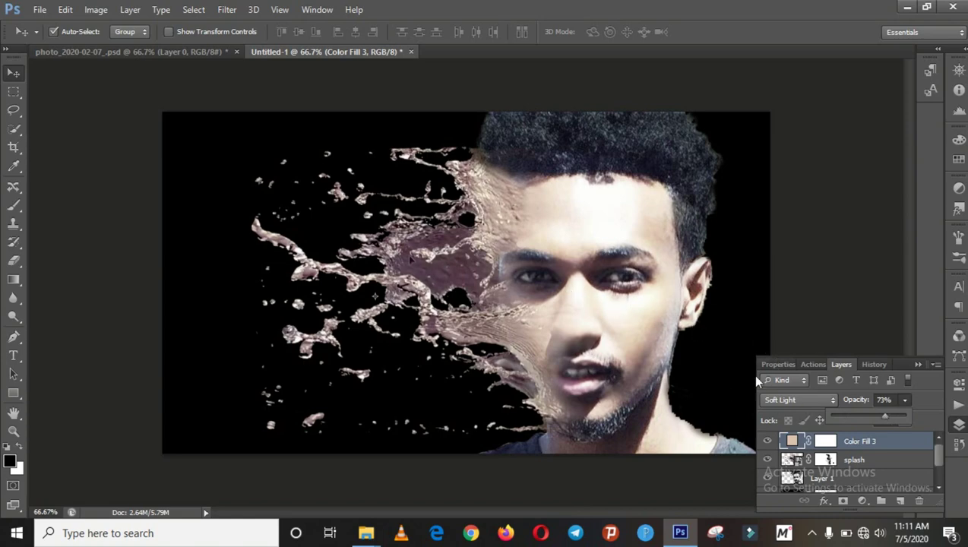
left_click(917, 362)
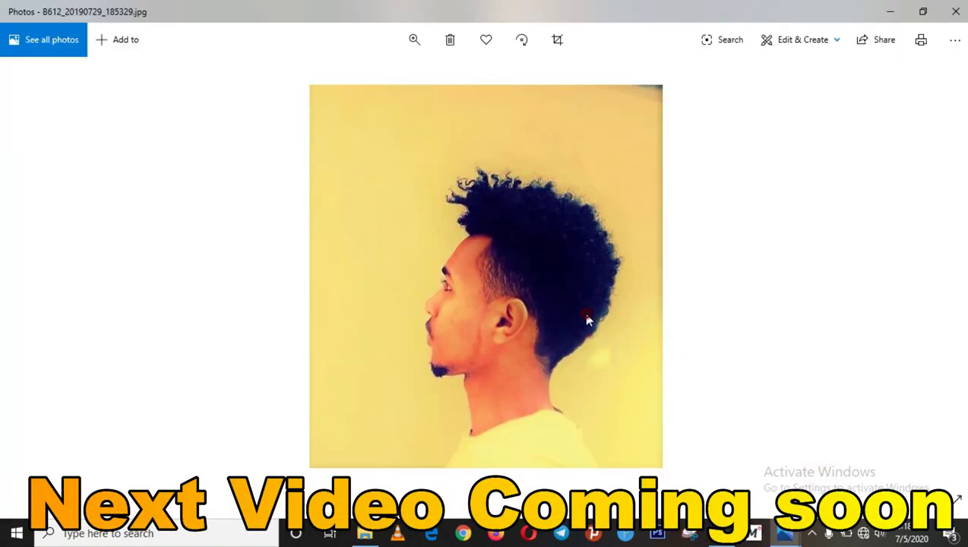
Step: Zoom in and pan around the B612 profile photo
scroll(591, 341, "up", 2)
mouse_move(592, 340)
left_mouse_down()
mouse_move(598, 77)
mouse_move(583, 160)
left_mouse_up()
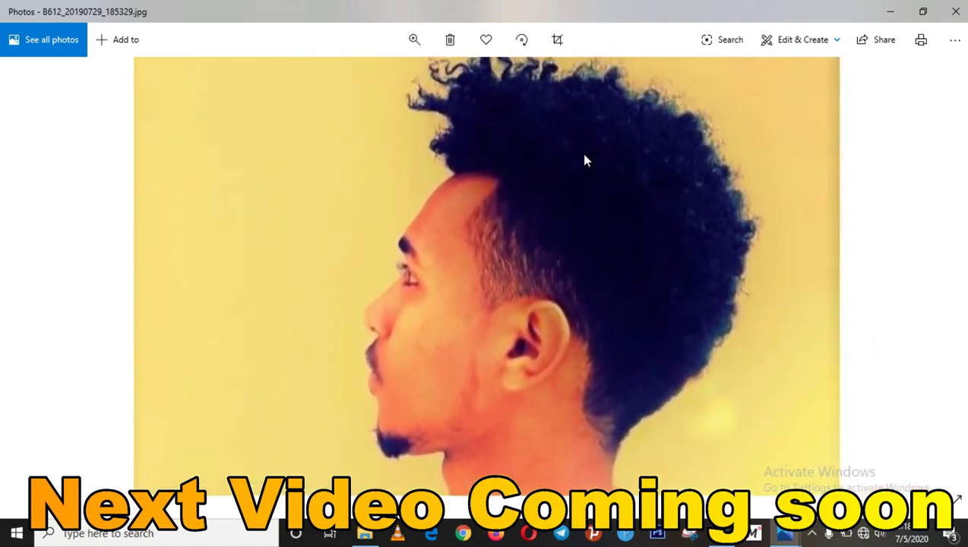
scroll(583, 160, "down", 2)
Step: Switch to the Capture (2).jpg artwork in Photos and zoom and pan around it
left_click(785, 533)
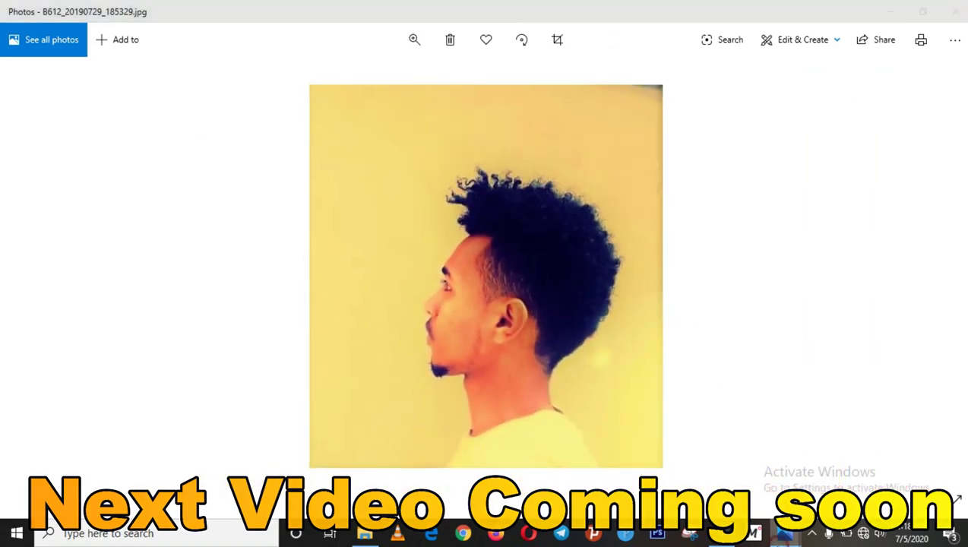
left_click(759, 505)
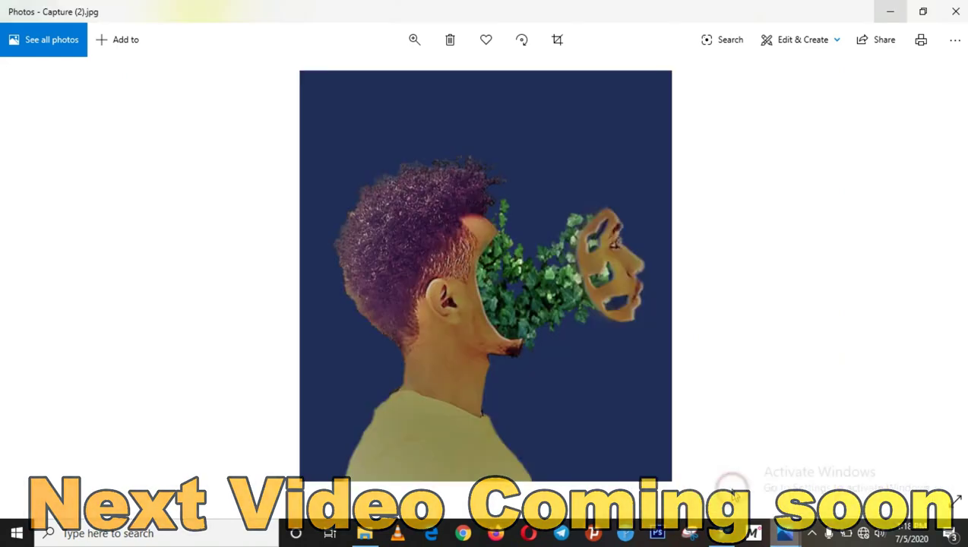
scroll(565, 282, "up", 2)
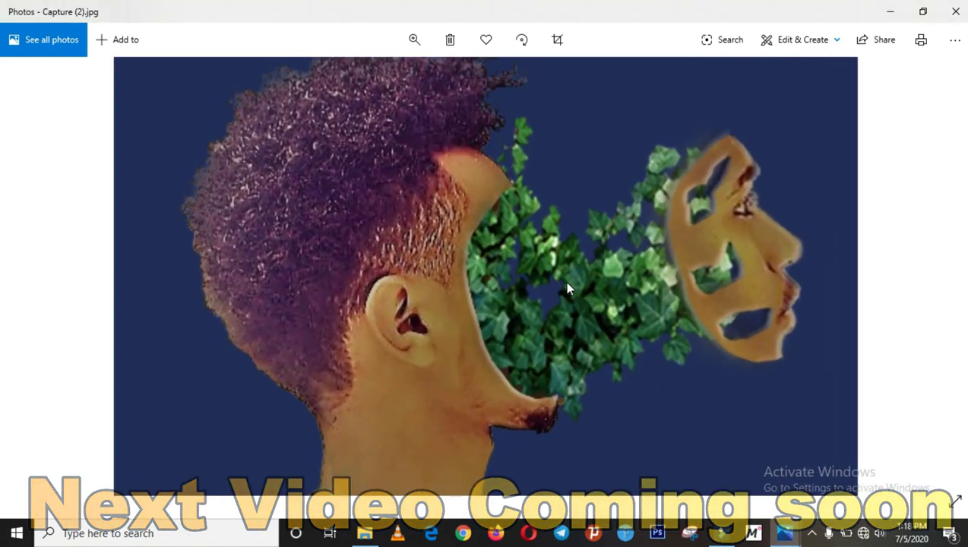
mouse_move(575, 351)
left_mouse_down()
mouse_move(581, 164)
mouse_move(571, 397)
left_mouse_up()
scroll(650, 380, "down", 2)
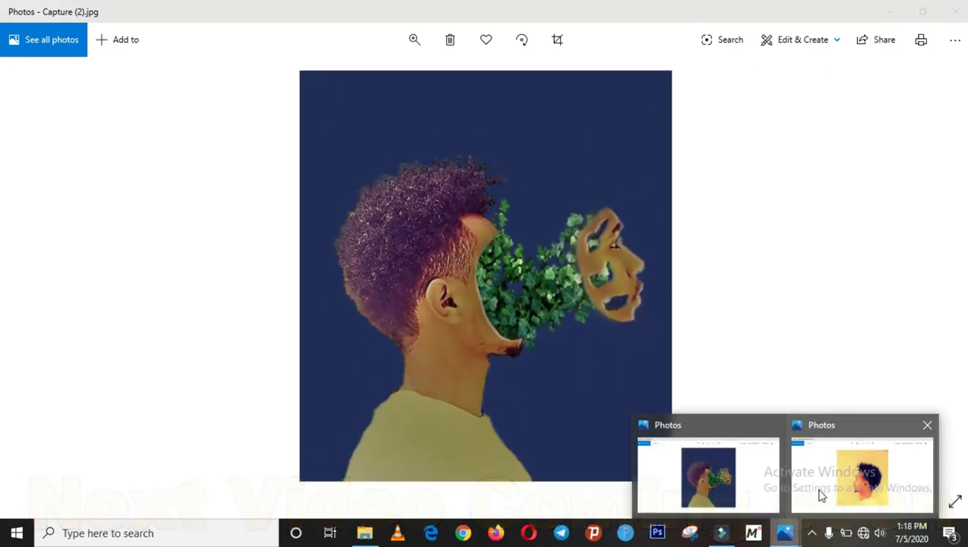
mouse_move(784, 532)
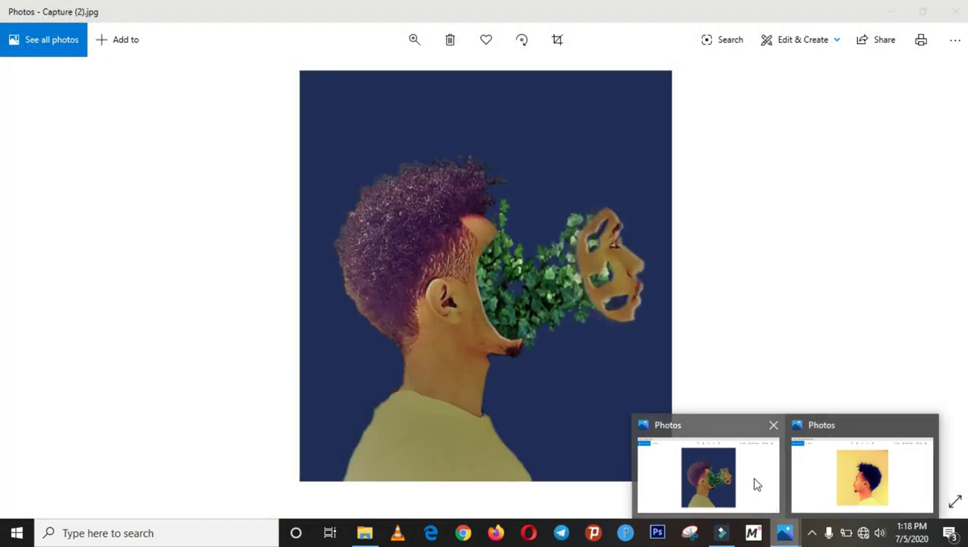
left_click(741, 482)
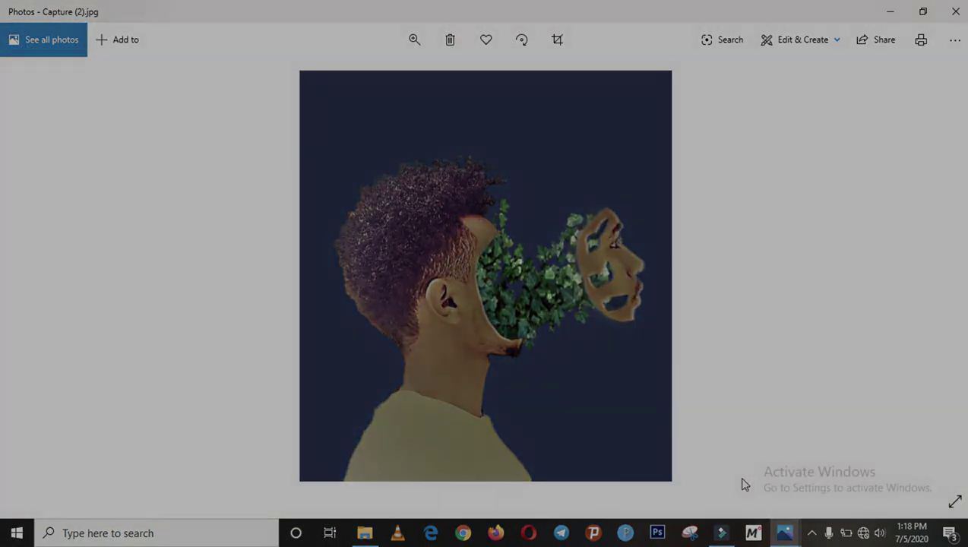